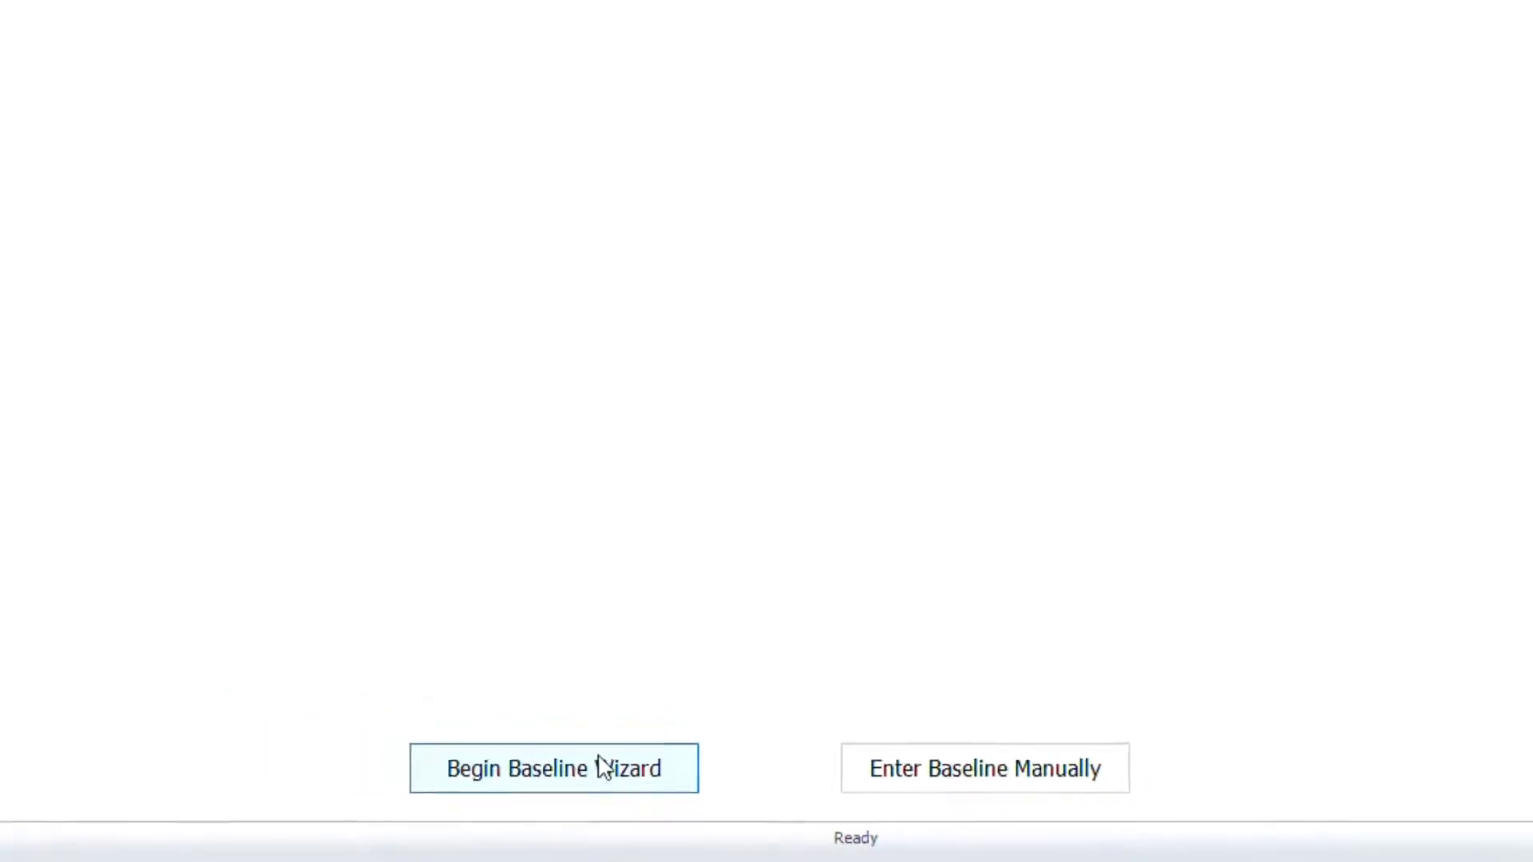
- Begin the Baseline Wizard for December 31, 2020 holdings, then switch to the December statement PDF
{"action": "left_click", "coordinate": [604, 768]}
{"action": "key", "text": "Tab"}
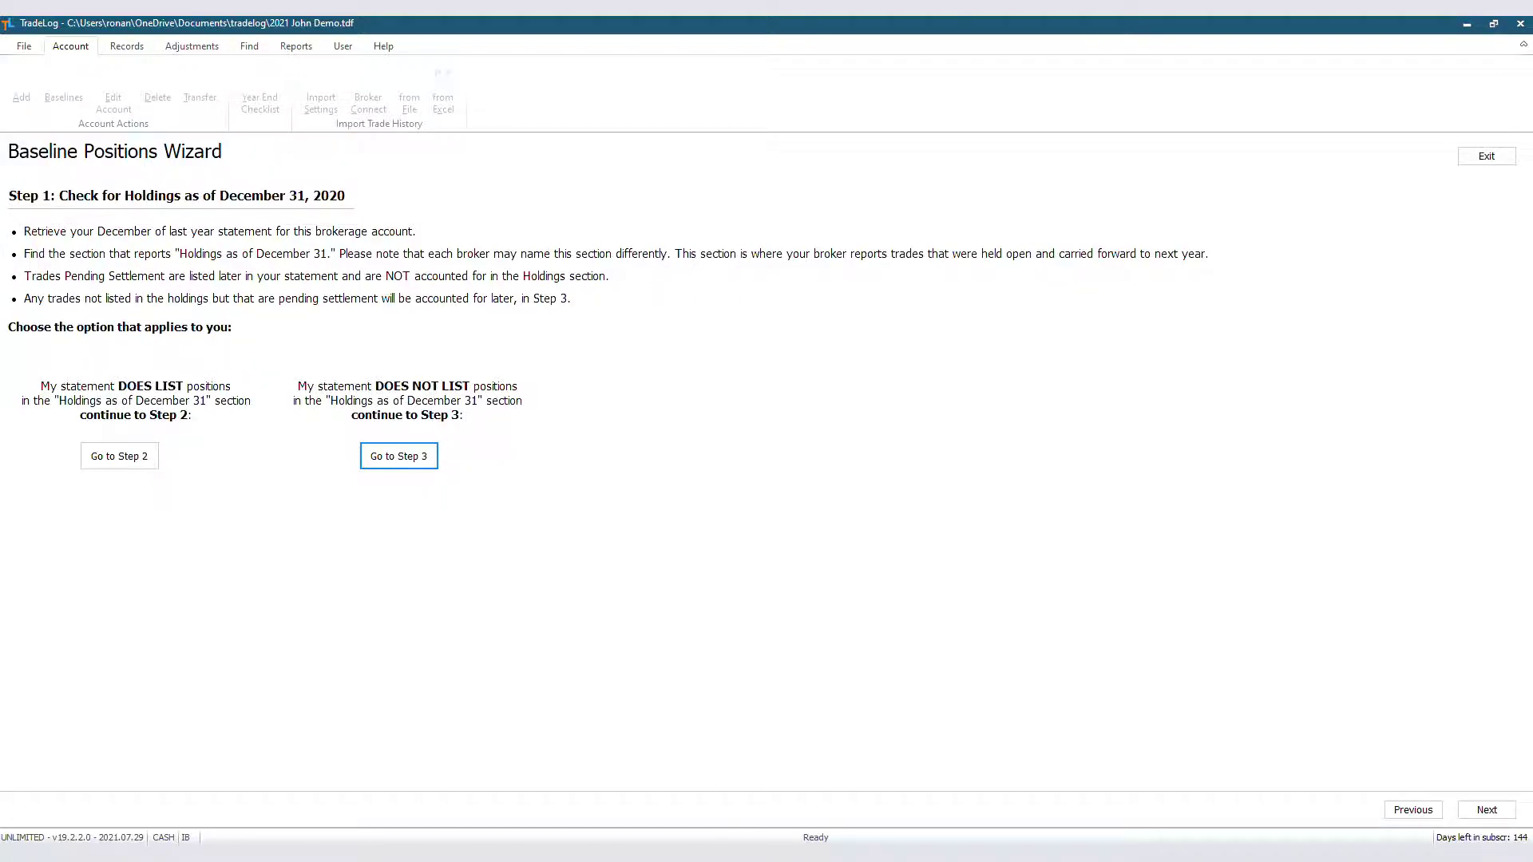
{"action": "key", "text": "alt+Tab"}
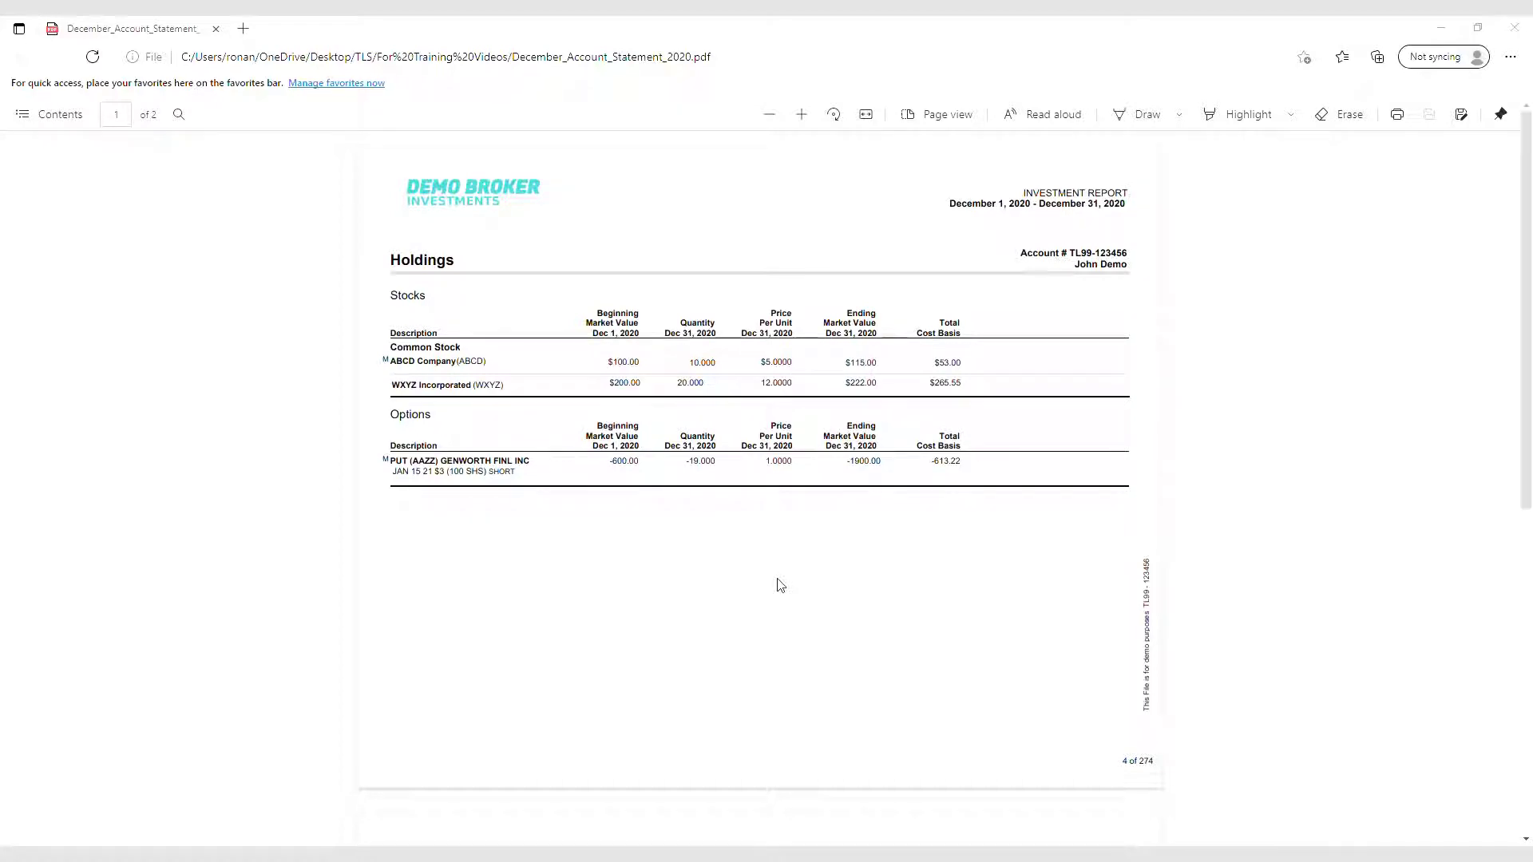
- Scroll the statement to review the ABCD, WXYZ and short AAZZ put holdings
{"action": "scroll", "coordinate": [780, 586], "scroll_direction": "down", "scroll_amount": 7}
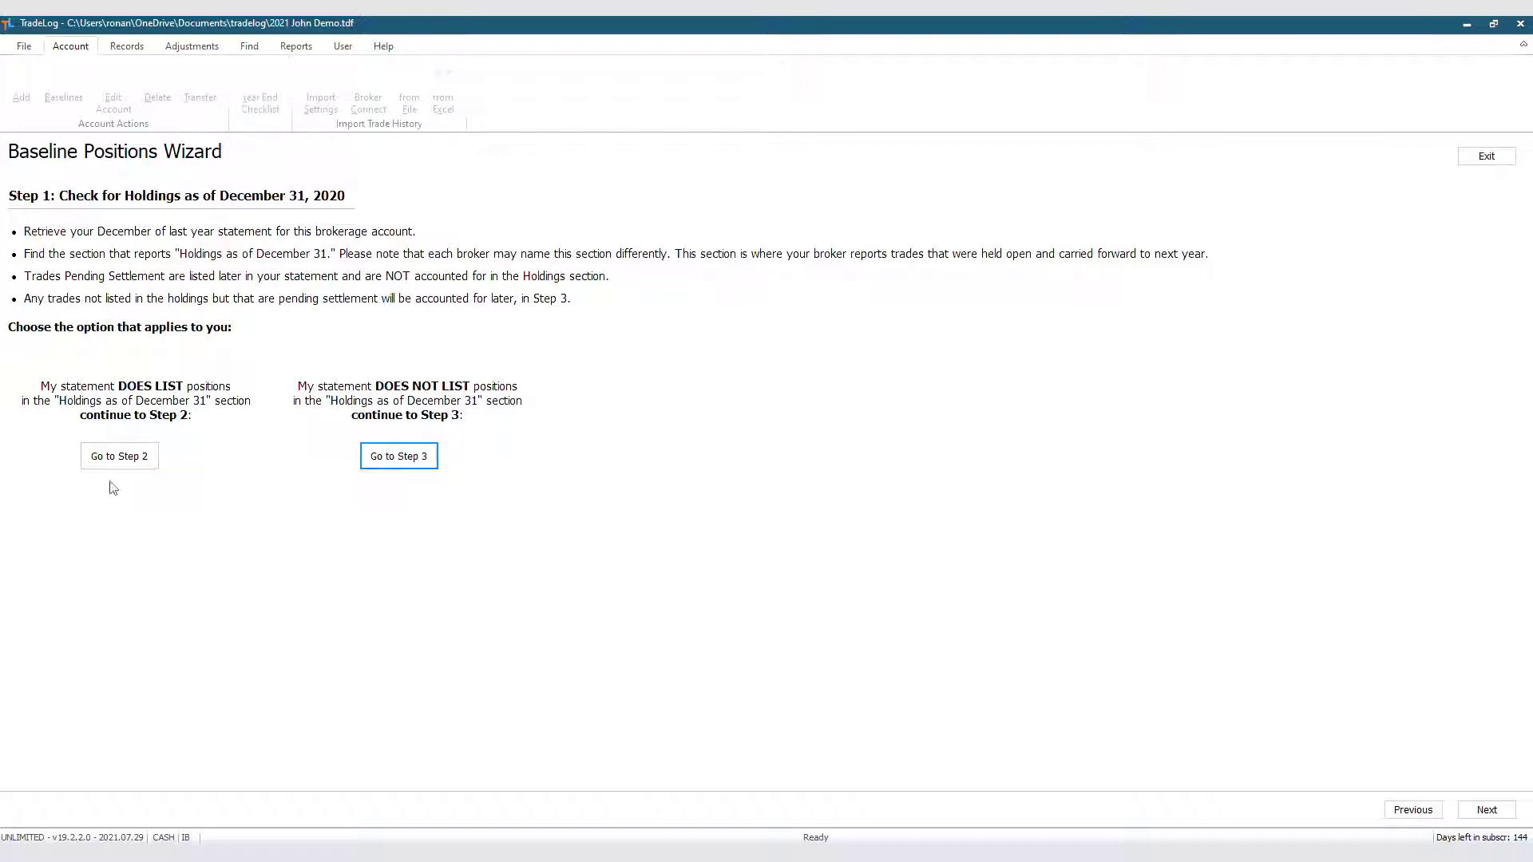
- Go to Step 2 and add a long holding of 10 ABCD shares
{"action": "left_click", "coordinate": [119, 457]}
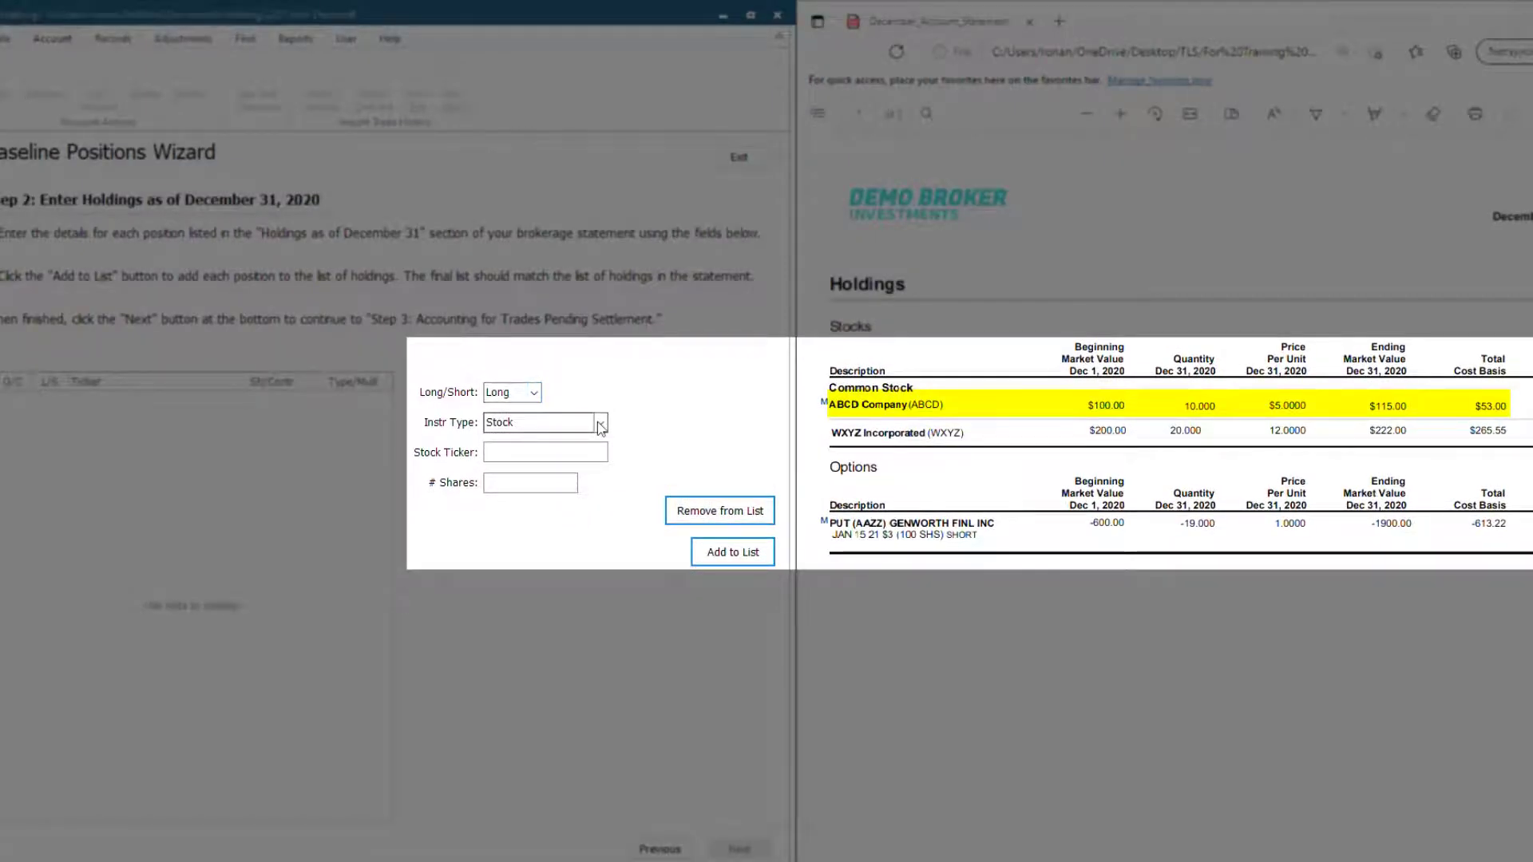
{"action": "left_click", "coordinate": [549, 449]}
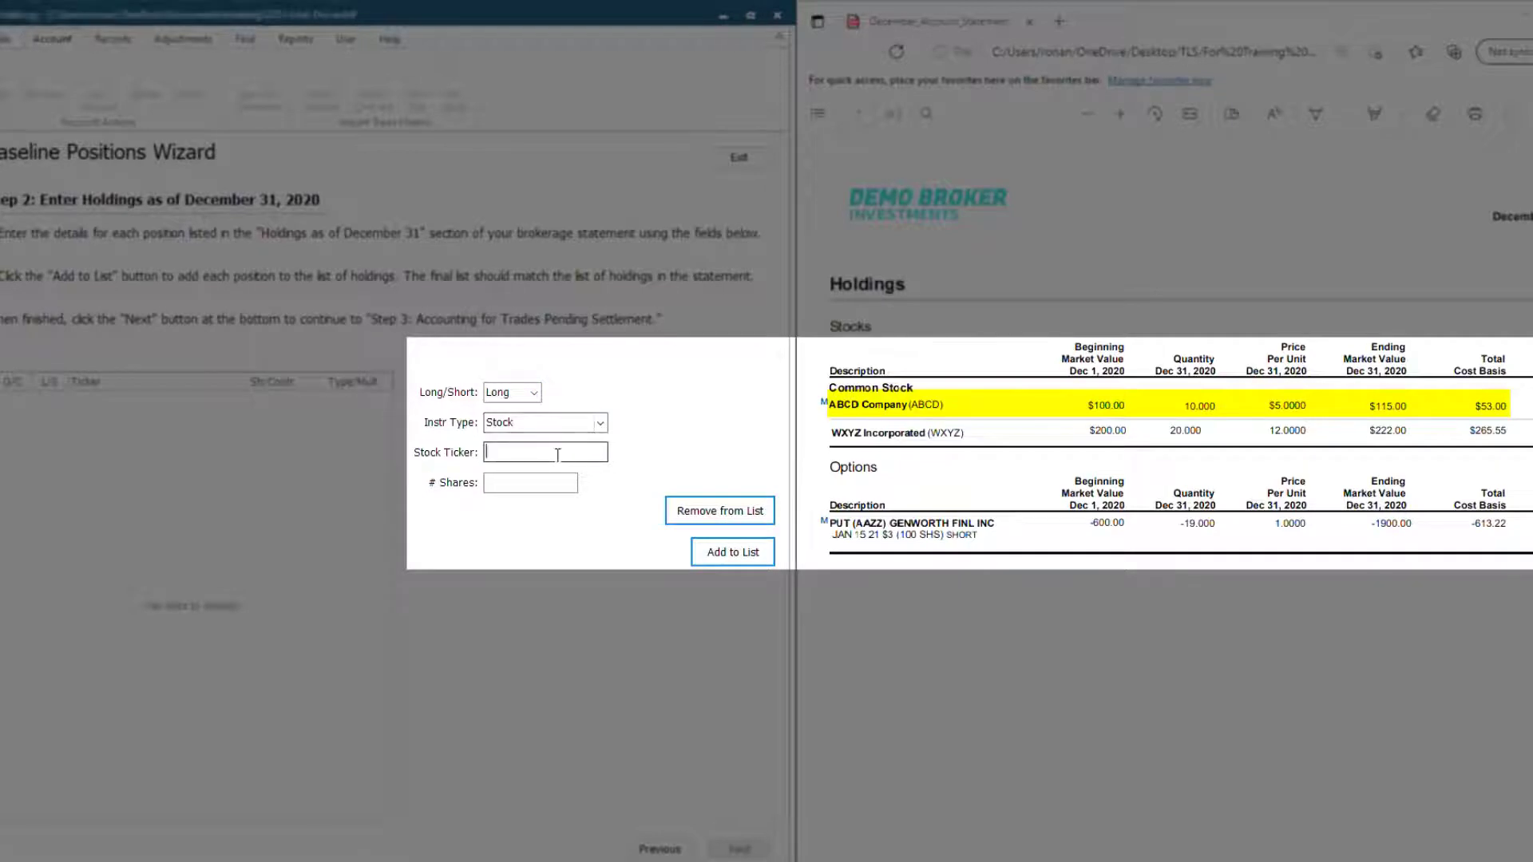
{"action": "type", "text": "AB"}
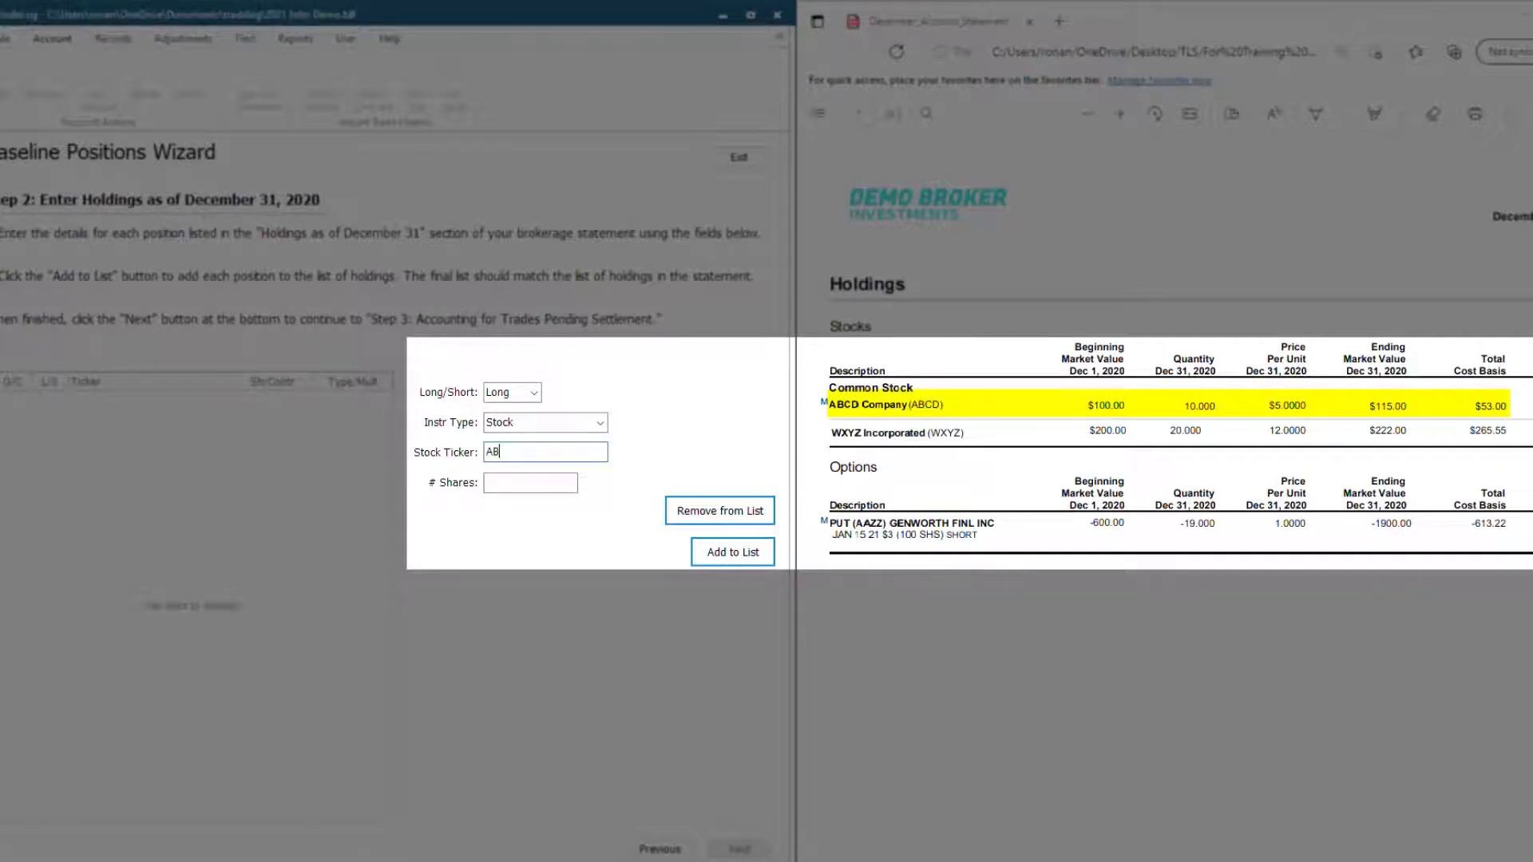
{"action": "type", "text": "CD"}
{"action": "left_click", "coordinate": [530, 482]}
{"action": "type", "text": "10"}
{"action": "left_click", "coordinate": [707, 562]}
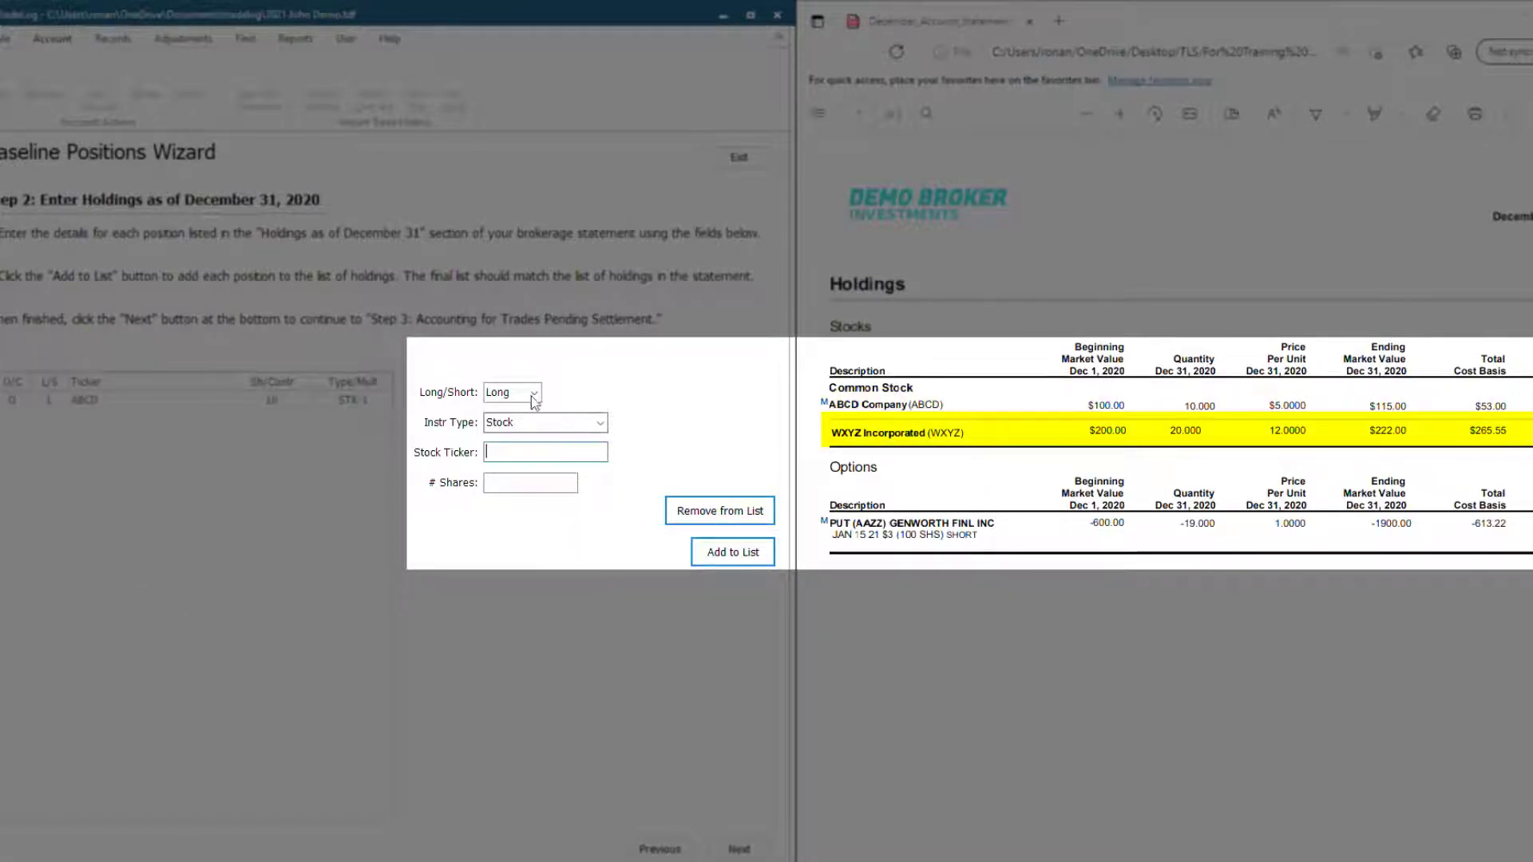
- Add a long holding of 20 WXYZ shares to the list
{"action": "left_click", "coordinate": [568, 449]}
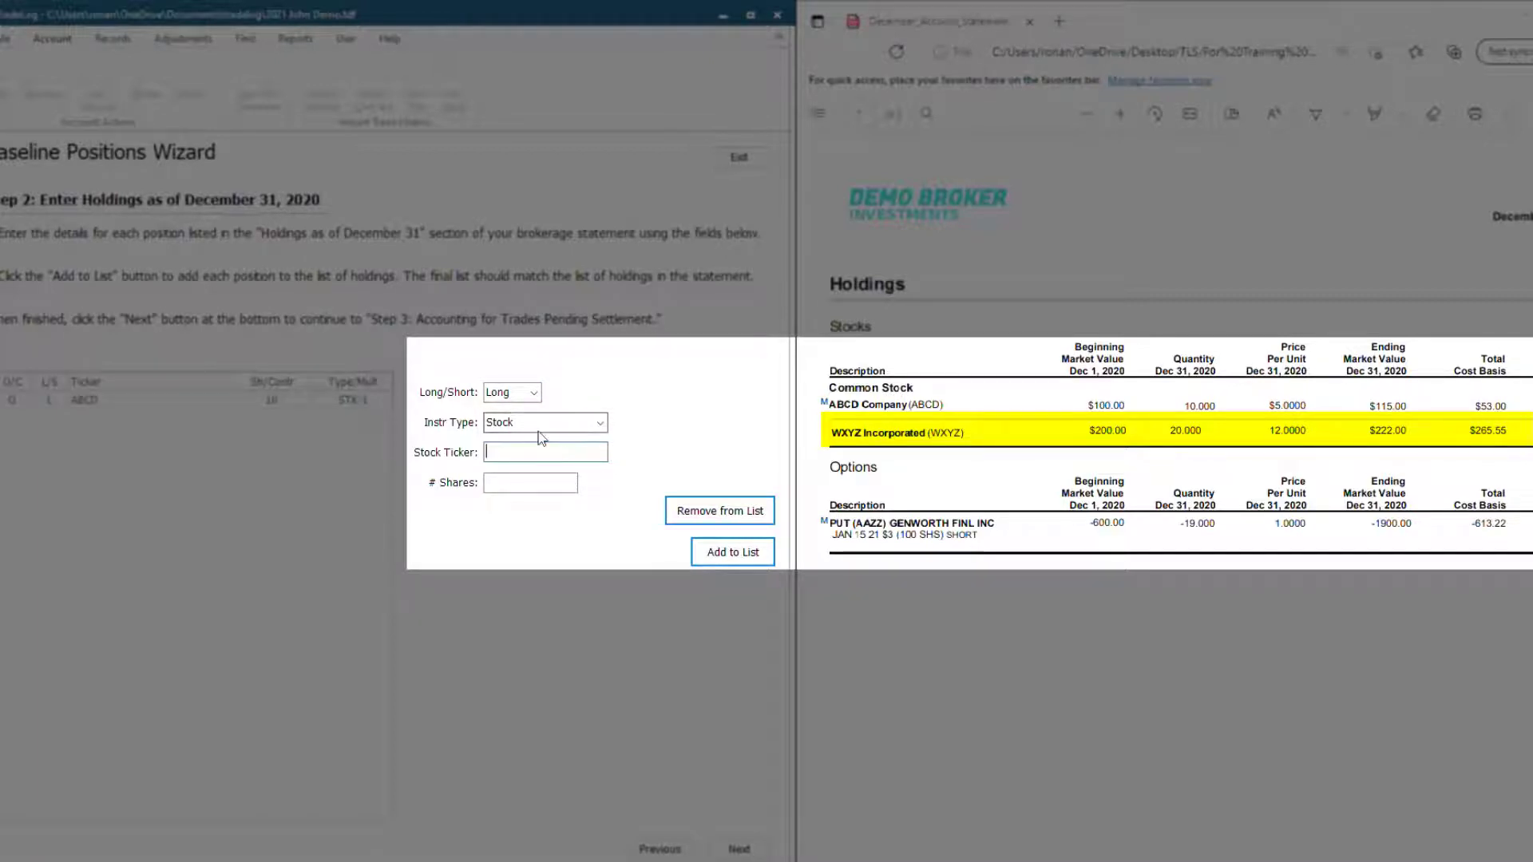
{"action": "type", "text": "WXYZ"}
{"action": "left_click", "coordinate": [518, 483]}
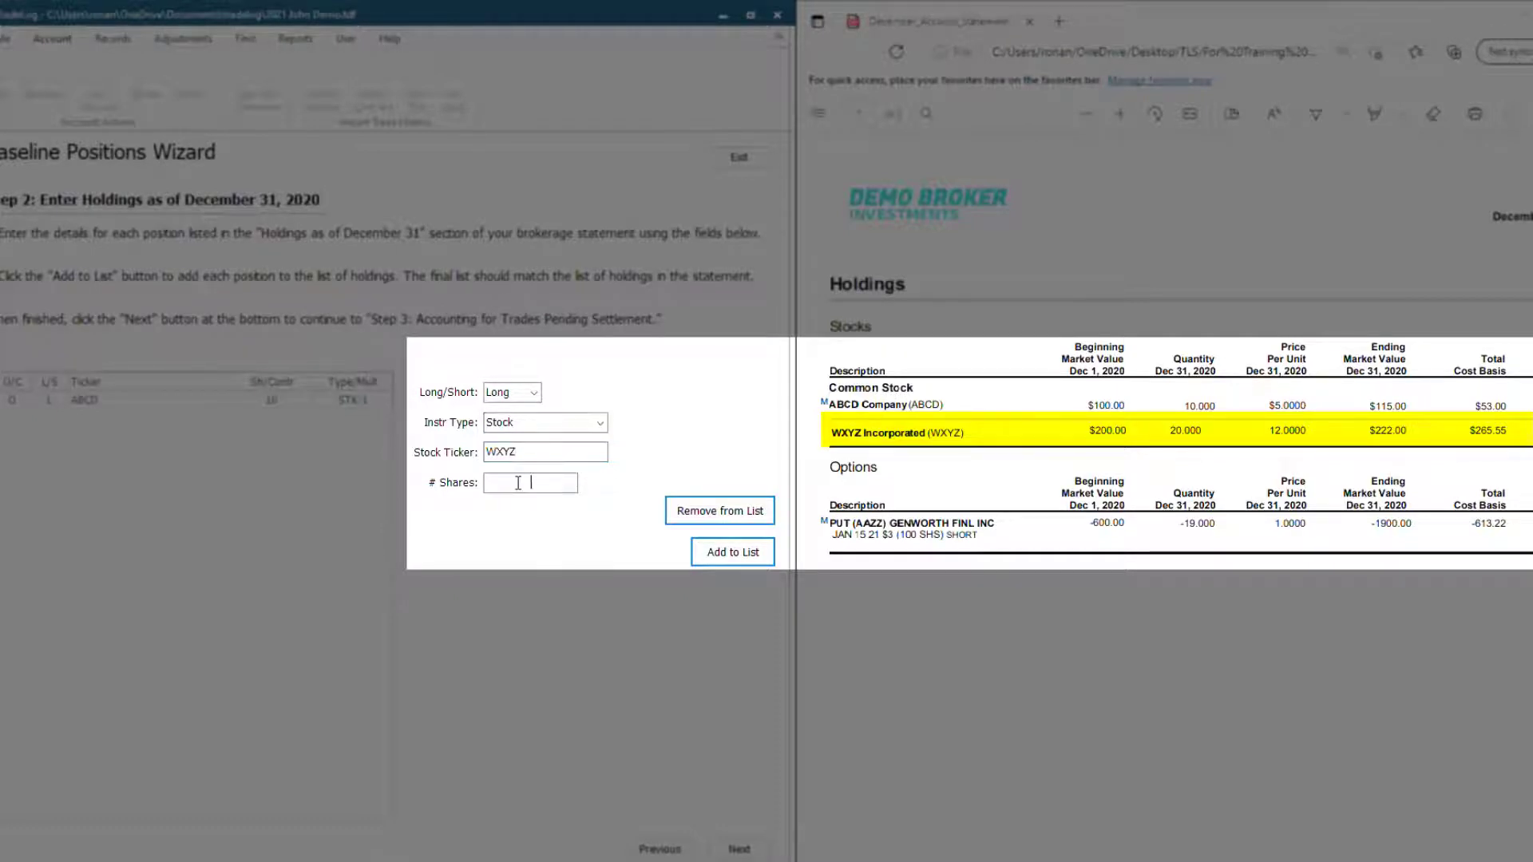
{"action": "type", "text": "20"}
{"action": "left_click", "coordinate": [721, 554]}
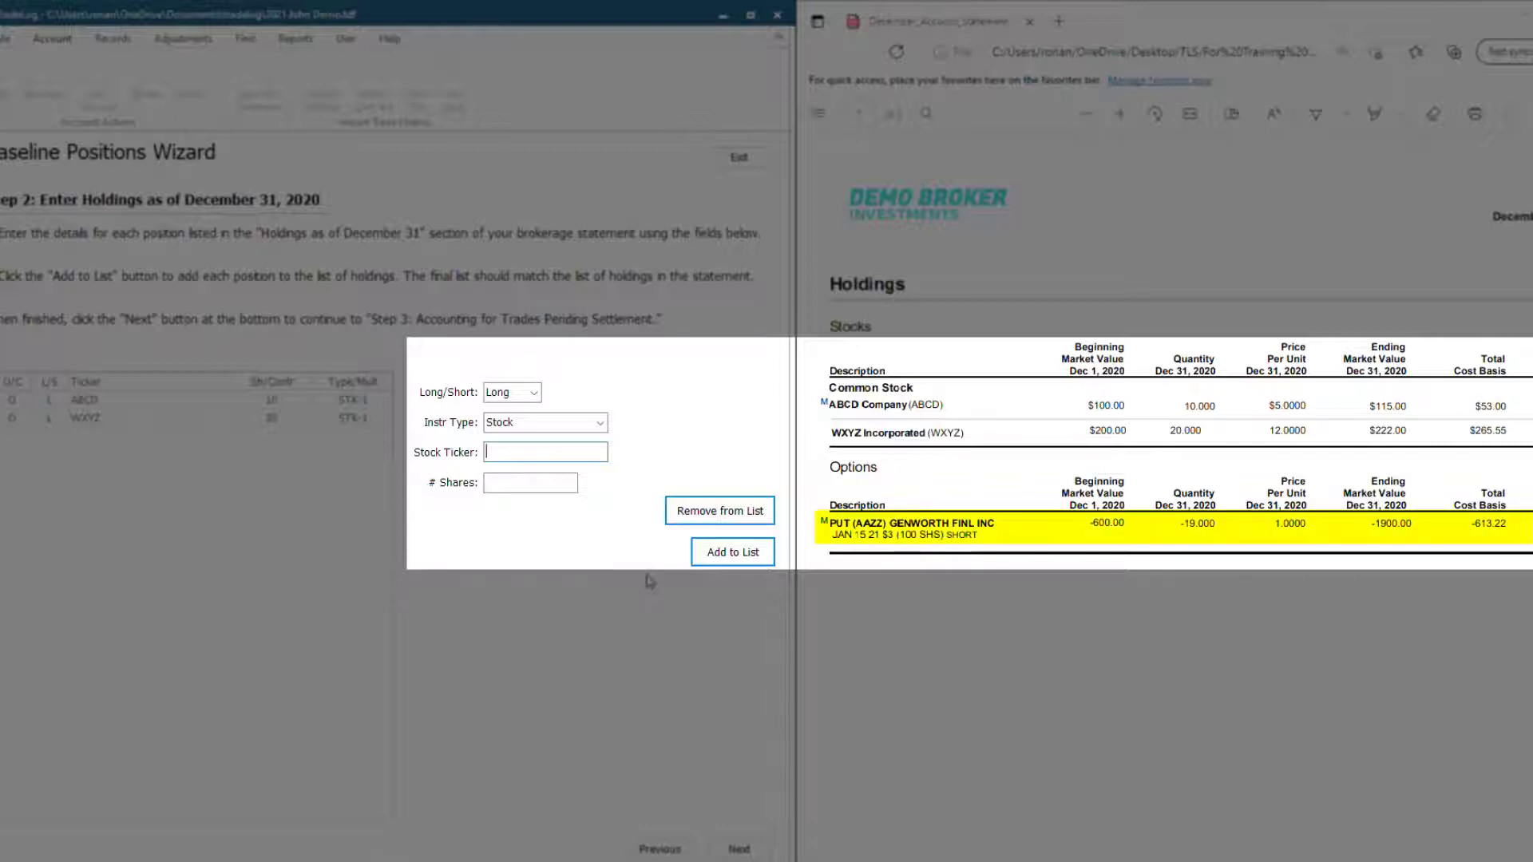
- Enter a short option holding on AAZZ for 19 contracts
{"action": "left_click", "coordinate": [532, 392]}
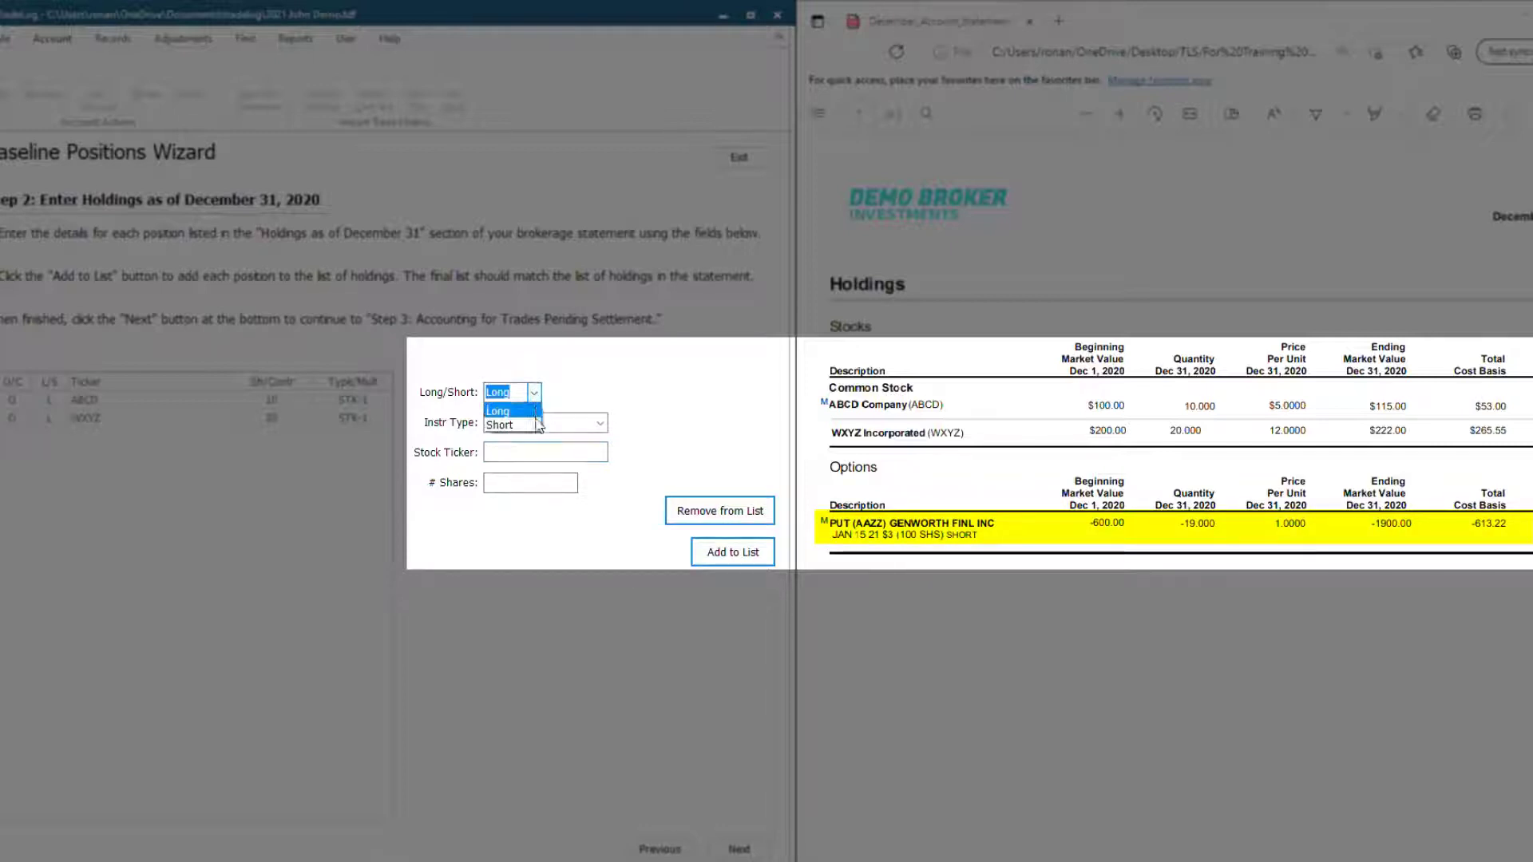
{"action": "left_click", "coordinate": [538, 424]}
{"action": "left_click", "coordinate": [600, 424]}
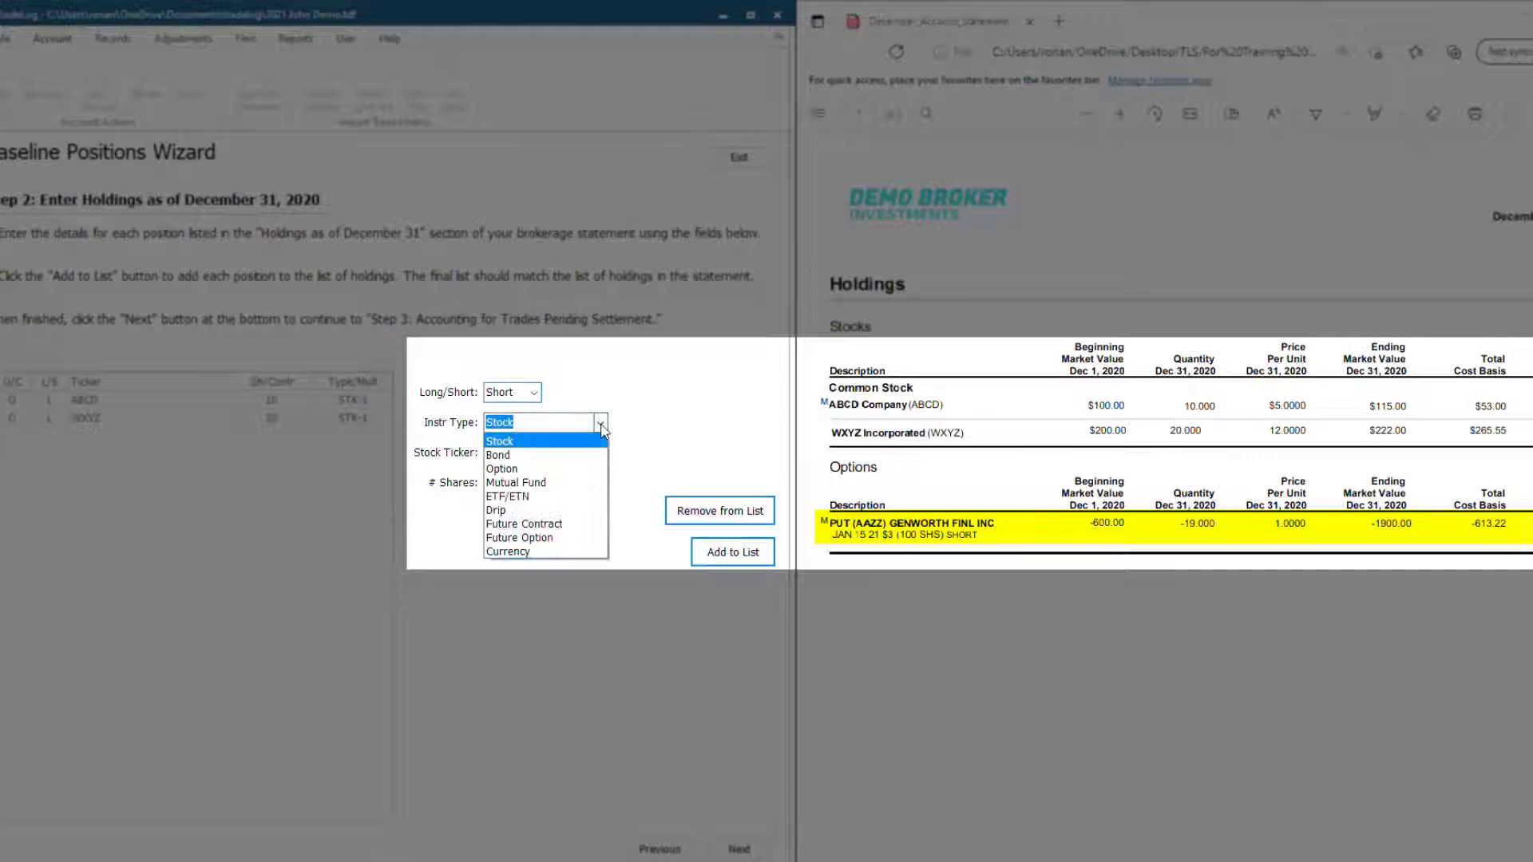
{"action": "left_click", "coordinate": [559, 469]}
{"action": "left_click", "coordinate": [564, 450]}
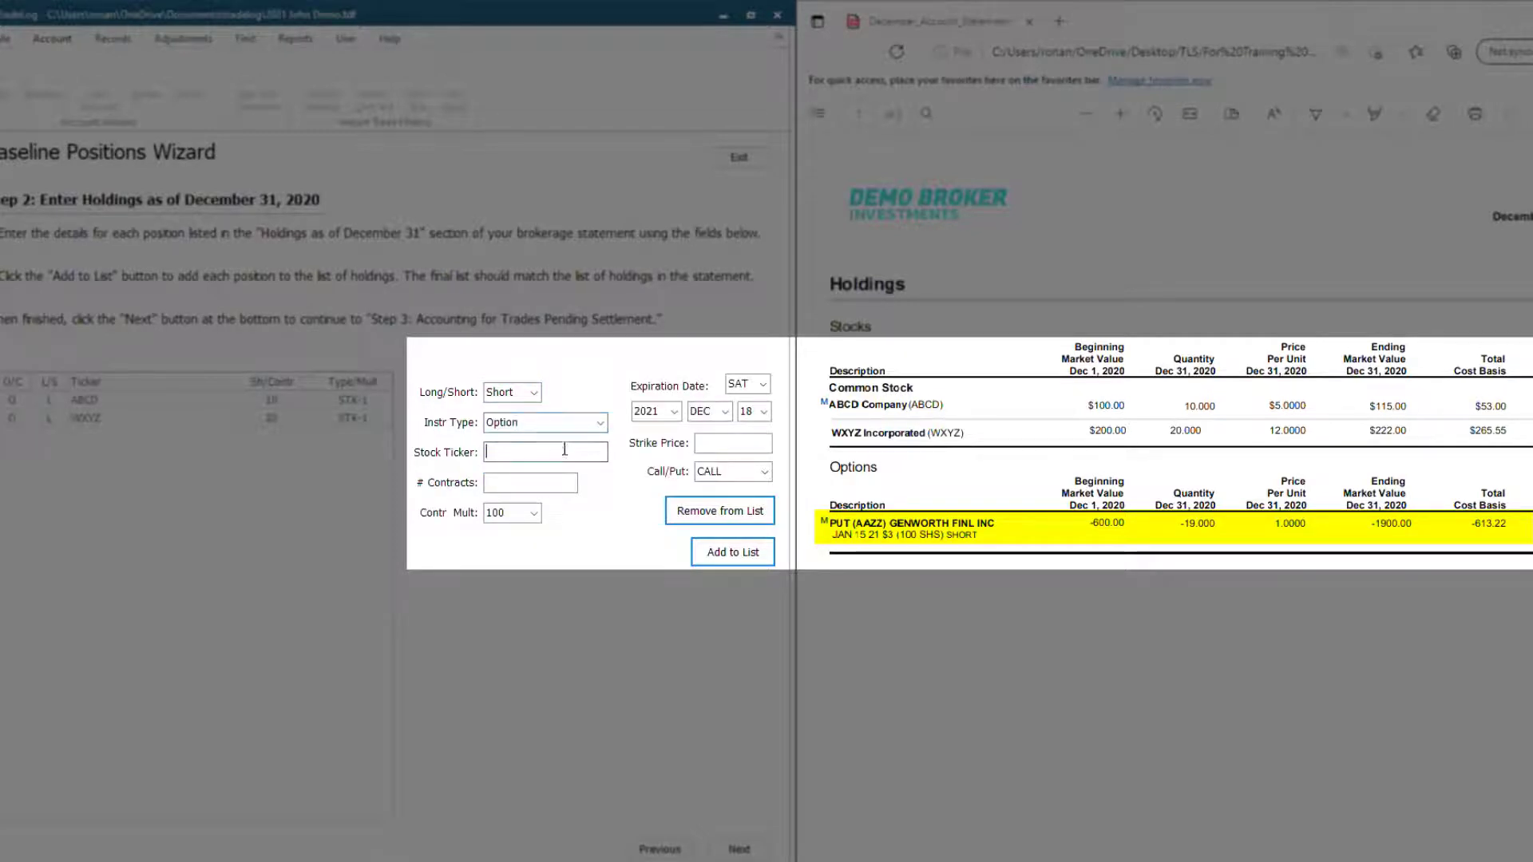
{"action": "type", "text": "AAZZ"}
{"action": "left_click", "coordinate": [521, 487]}
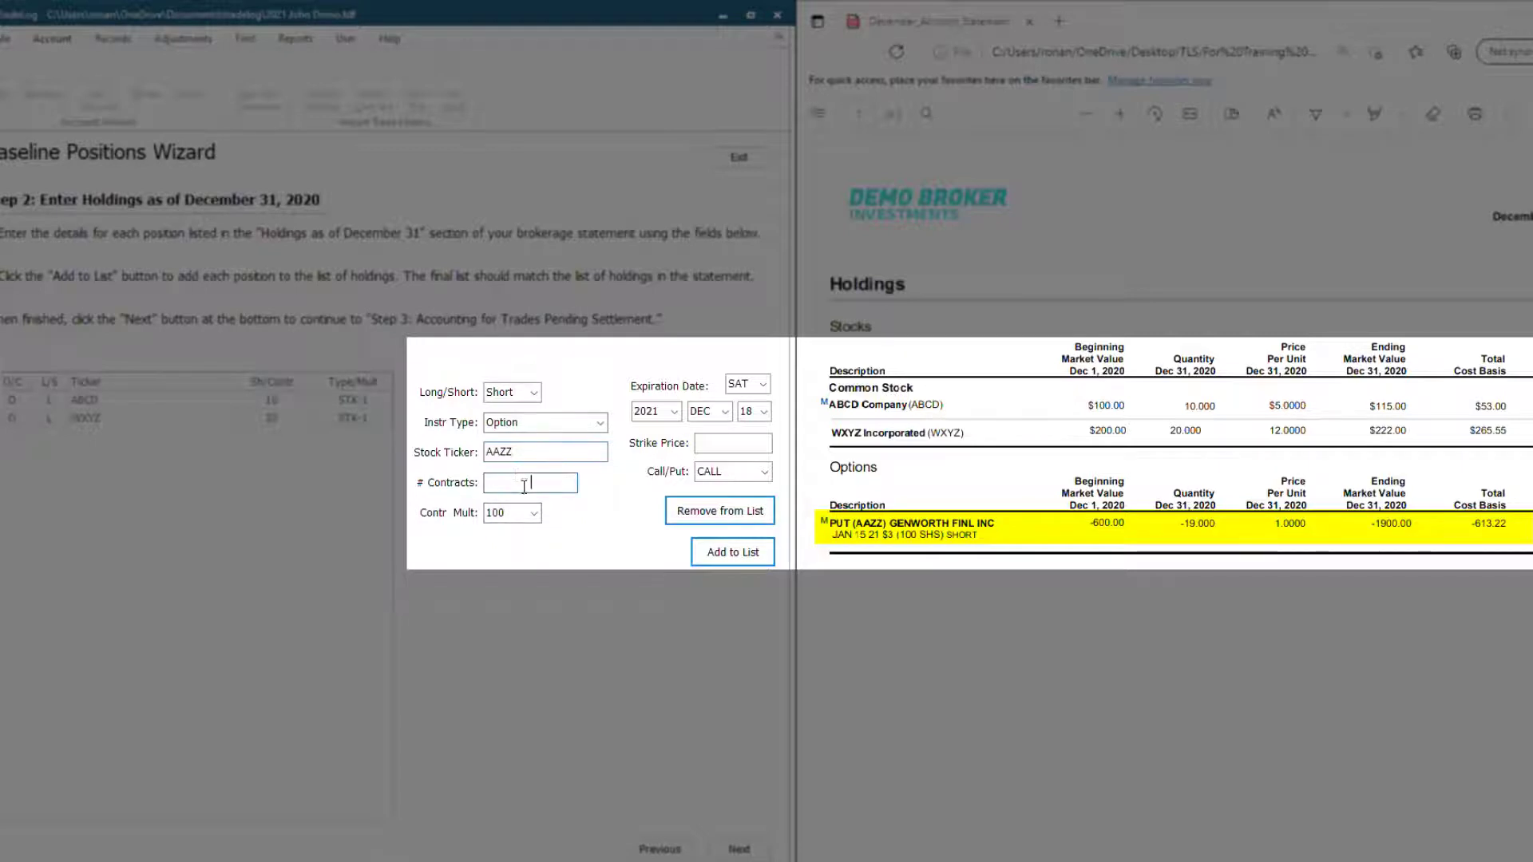
{"action": "type", "text": "19"}
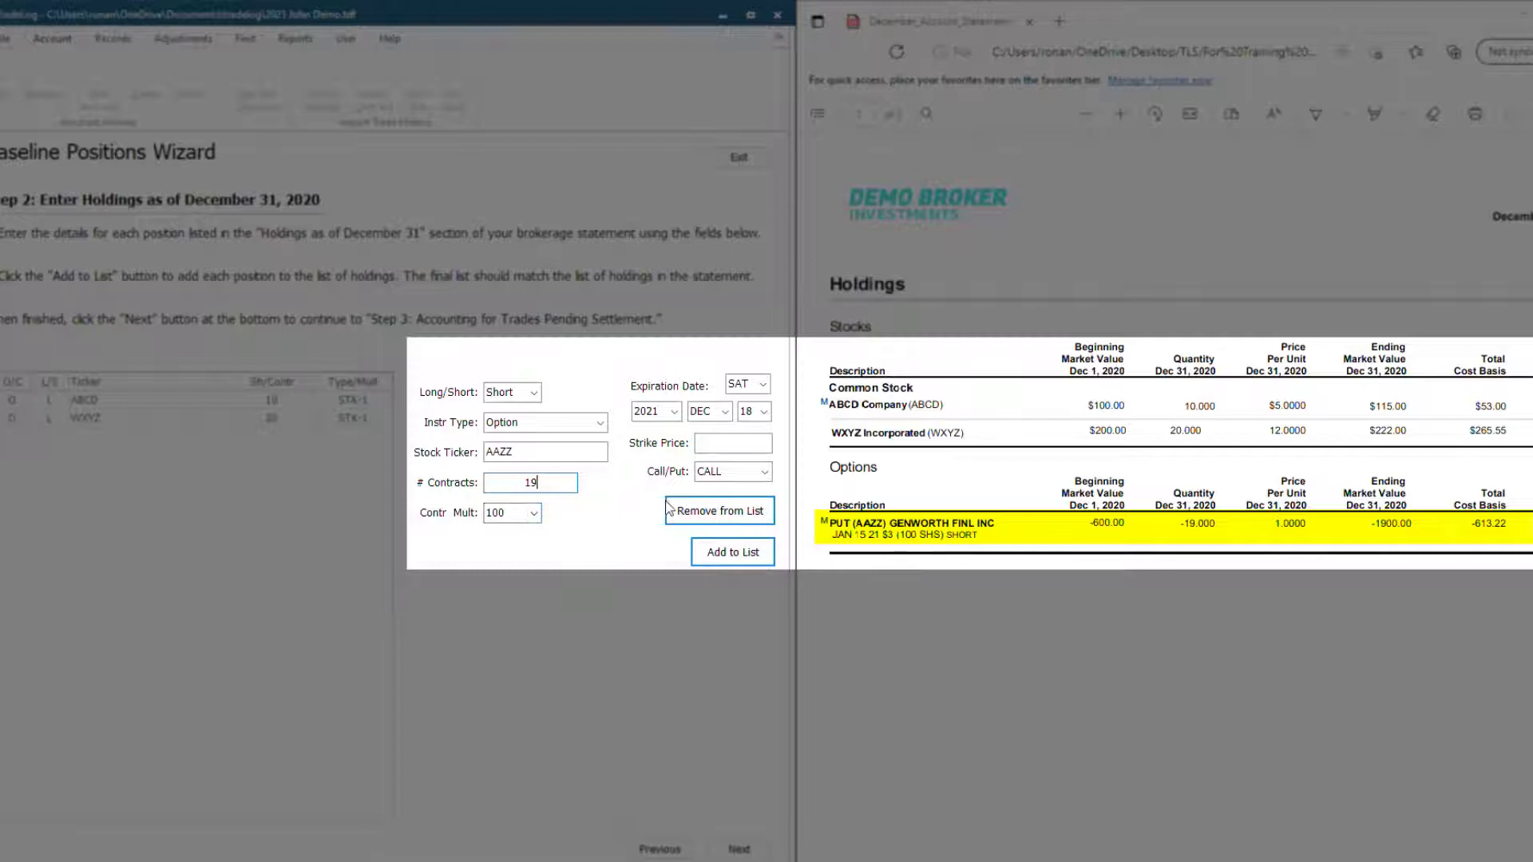
- Set expiry JAN 15 2021, strike 3 and PUT, add it, and advance to Step 3
{"action": "left_click", "coordinate": [724, 412]}
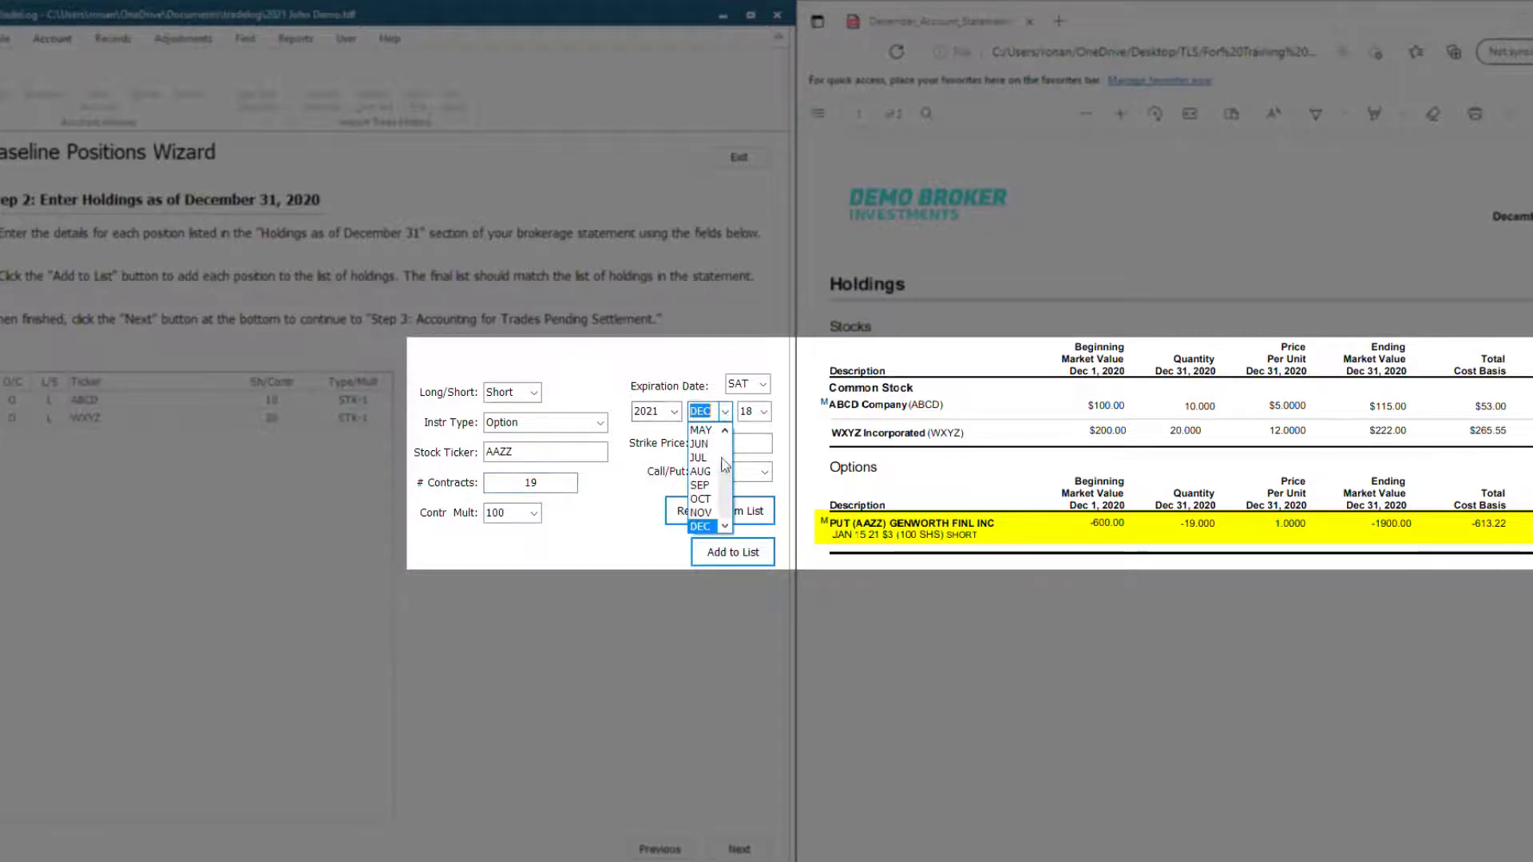
{"action": "scroll", "coordinate": [707, 439], "scroll_direction": "up", "scroll_amount": 2}
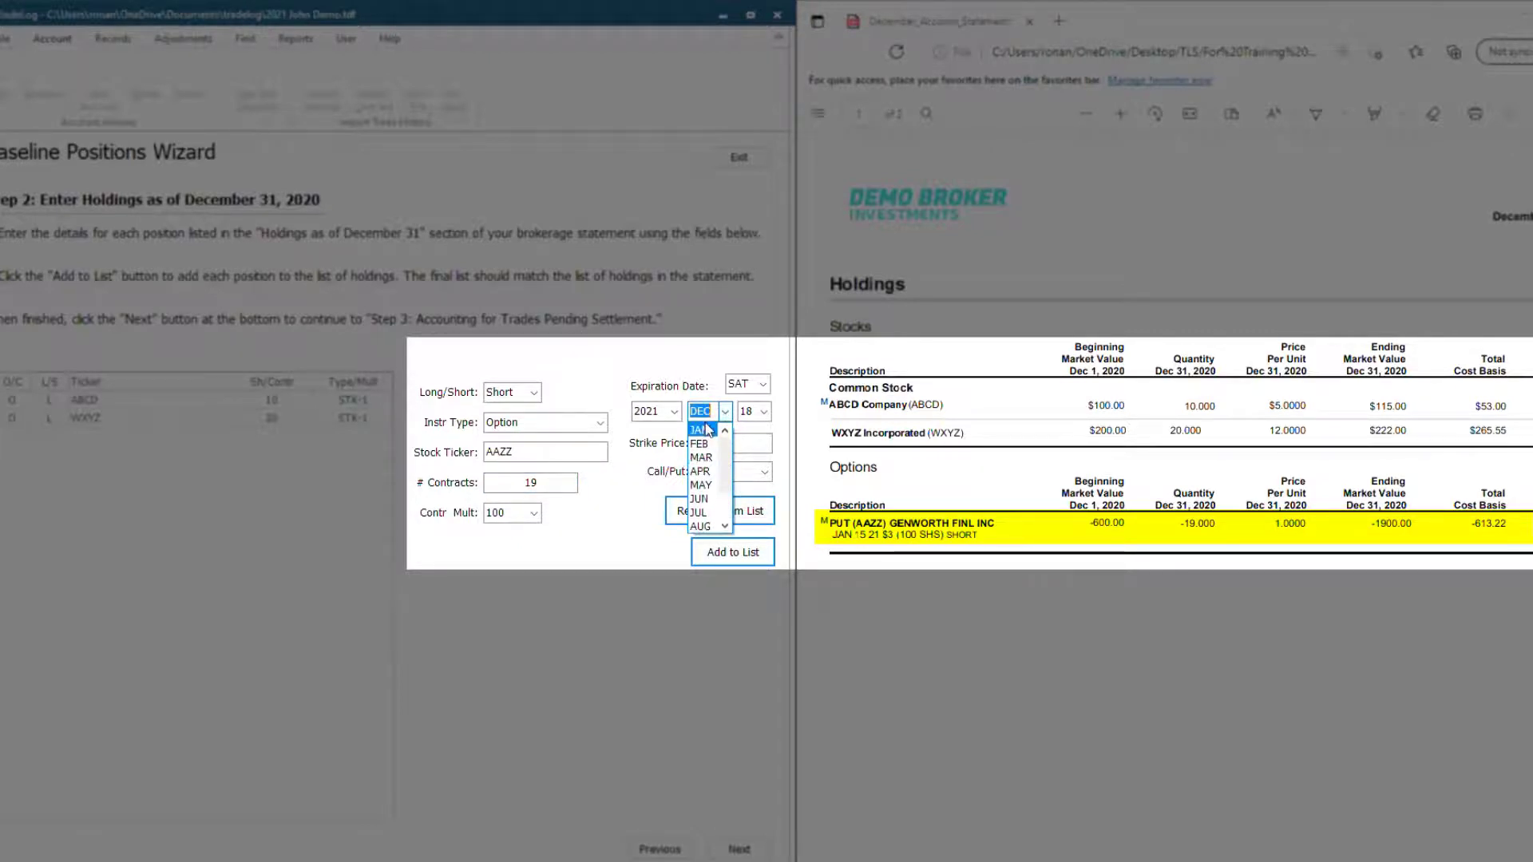
{"action": "left_click", "coordinate": [707, 430]}
{"action": "left_click", "coordinate": [764, 411]}
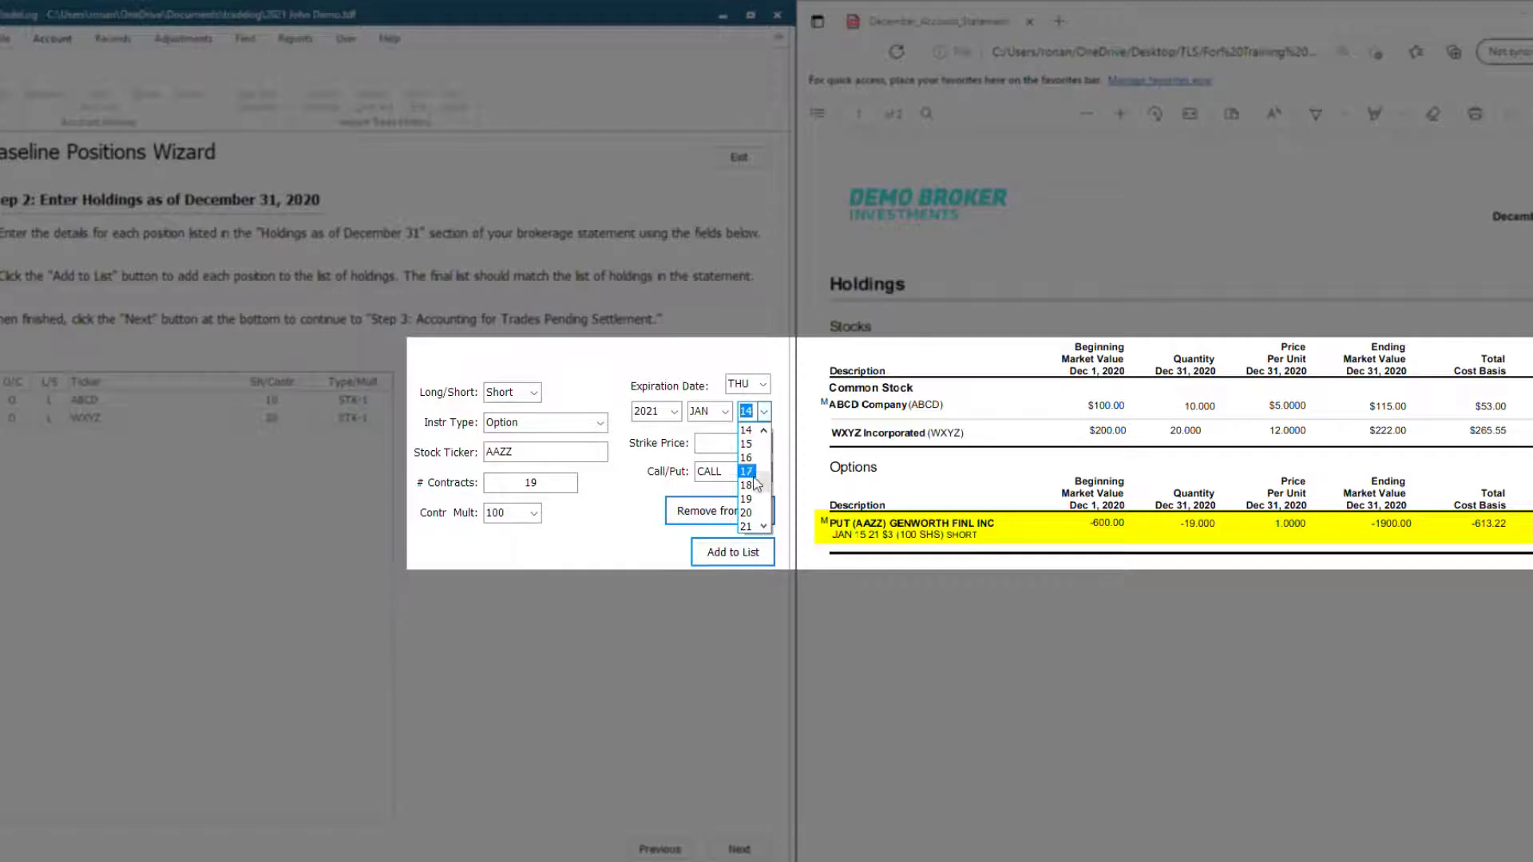
{"action": "left_click", "coordinate": [749, 443]}
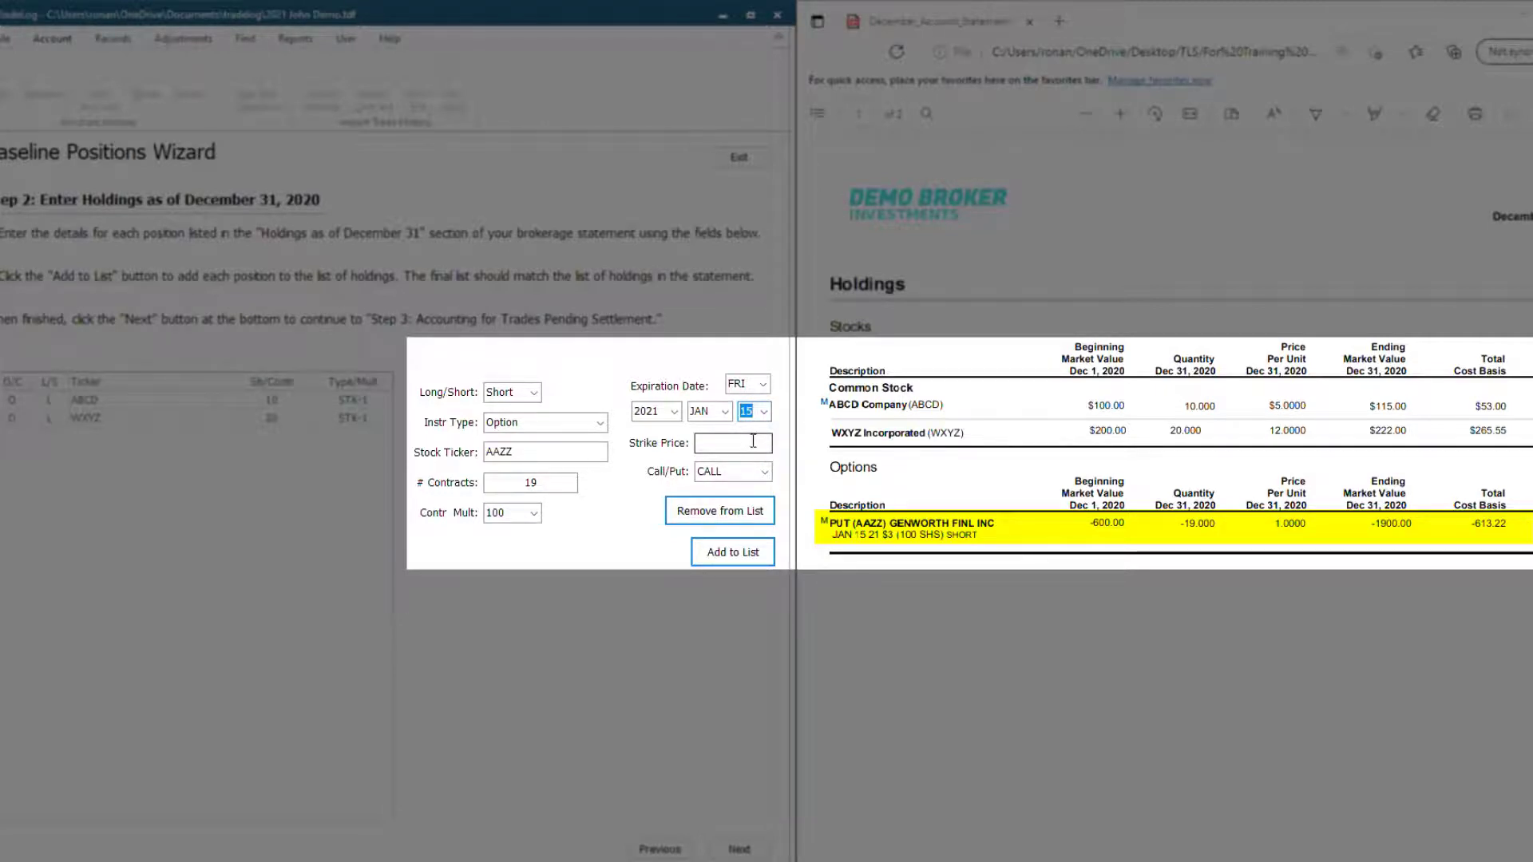
{"action": "left_click", "coordinate": [753, 443]}
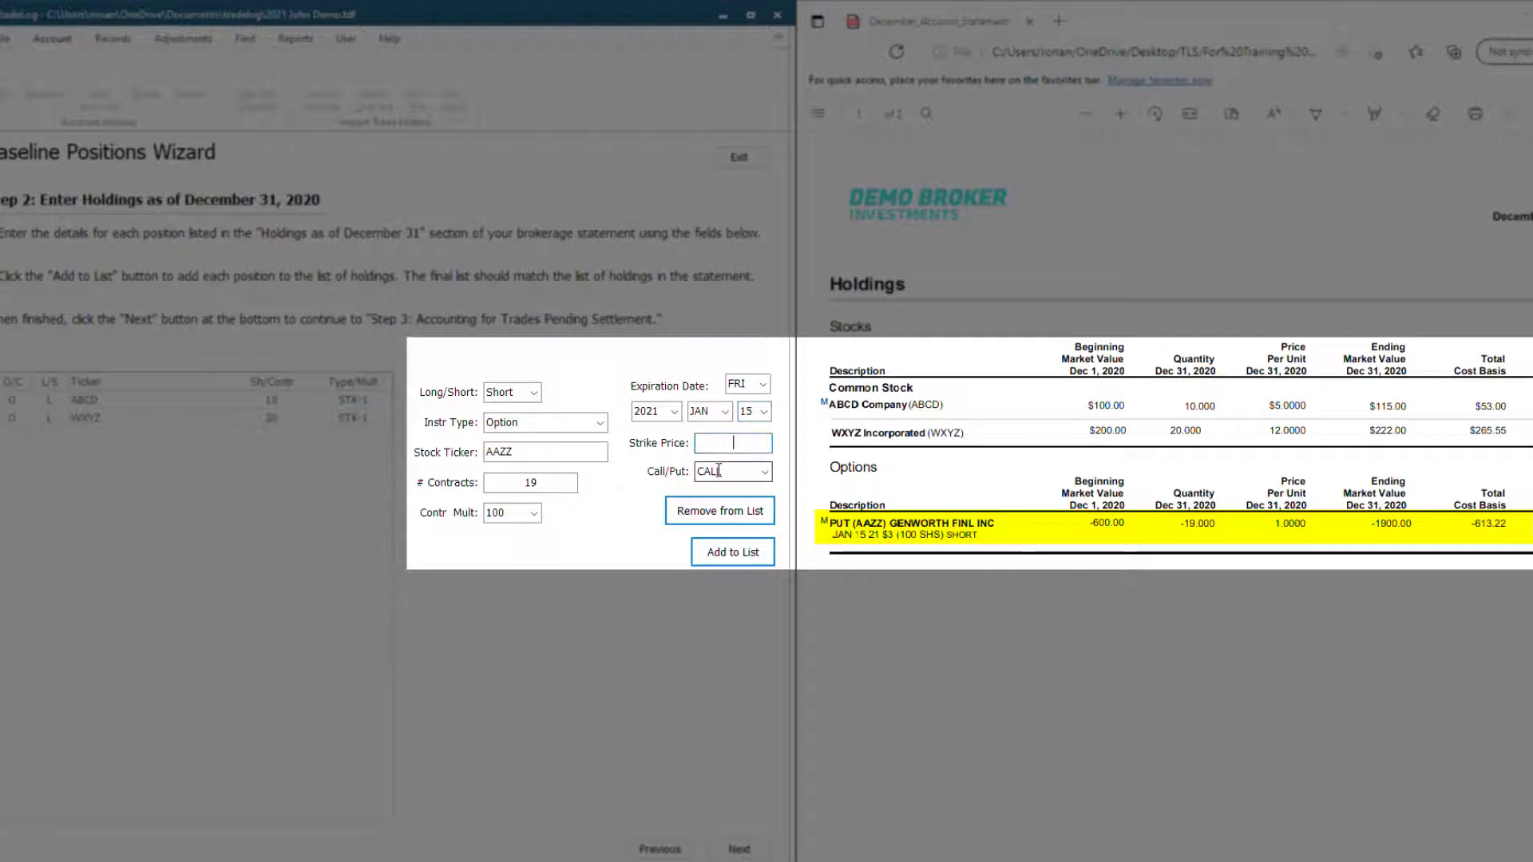
{"action": "type", "text": "3"}
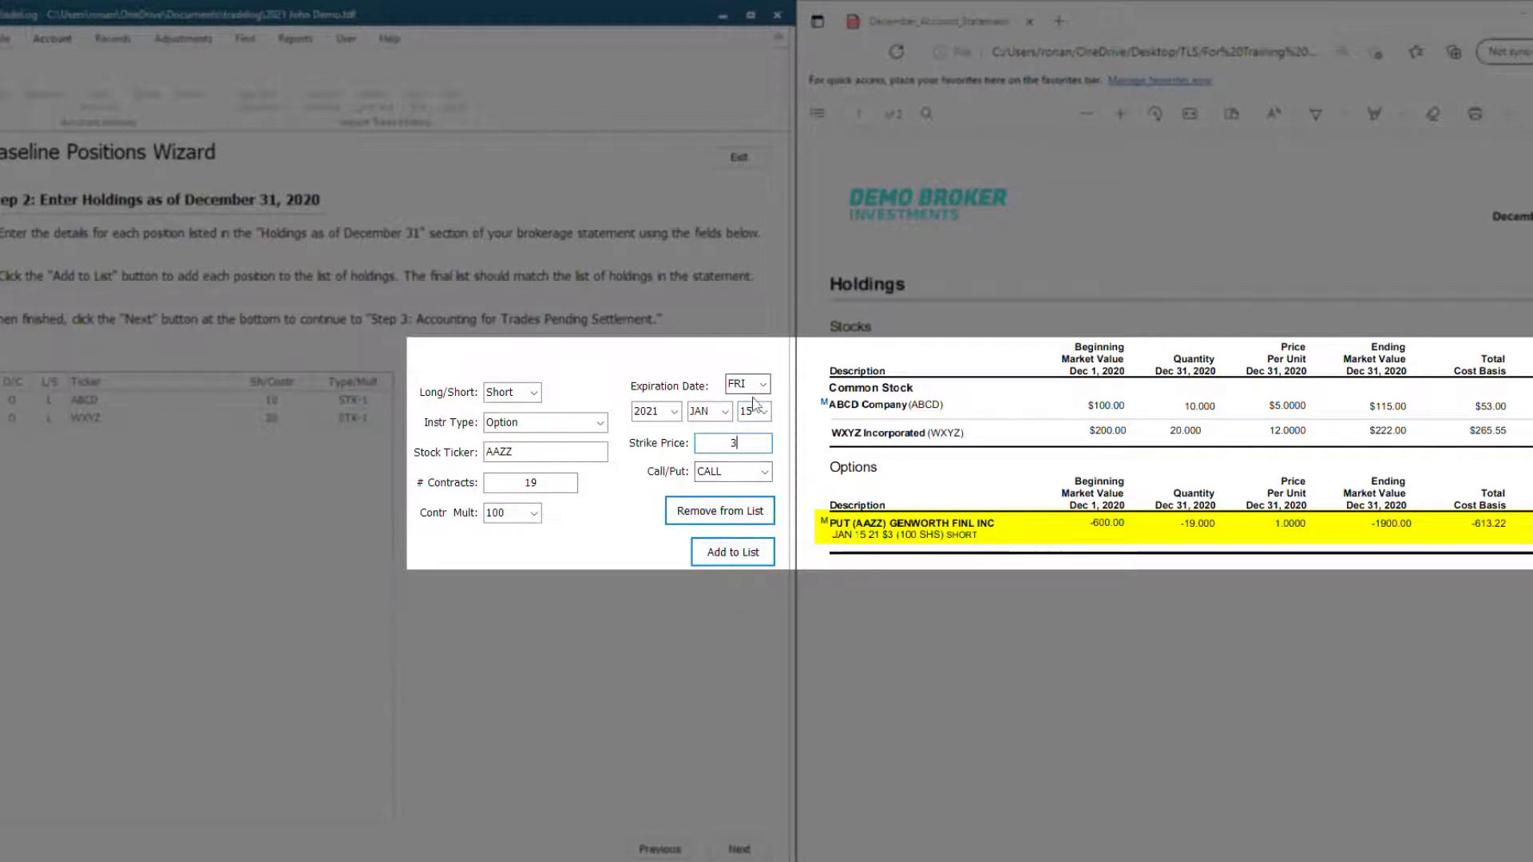
{"action": "left_click", "coordinate": [731, 472]}
{"action": "left_click", "coordinate": [738, 503]}
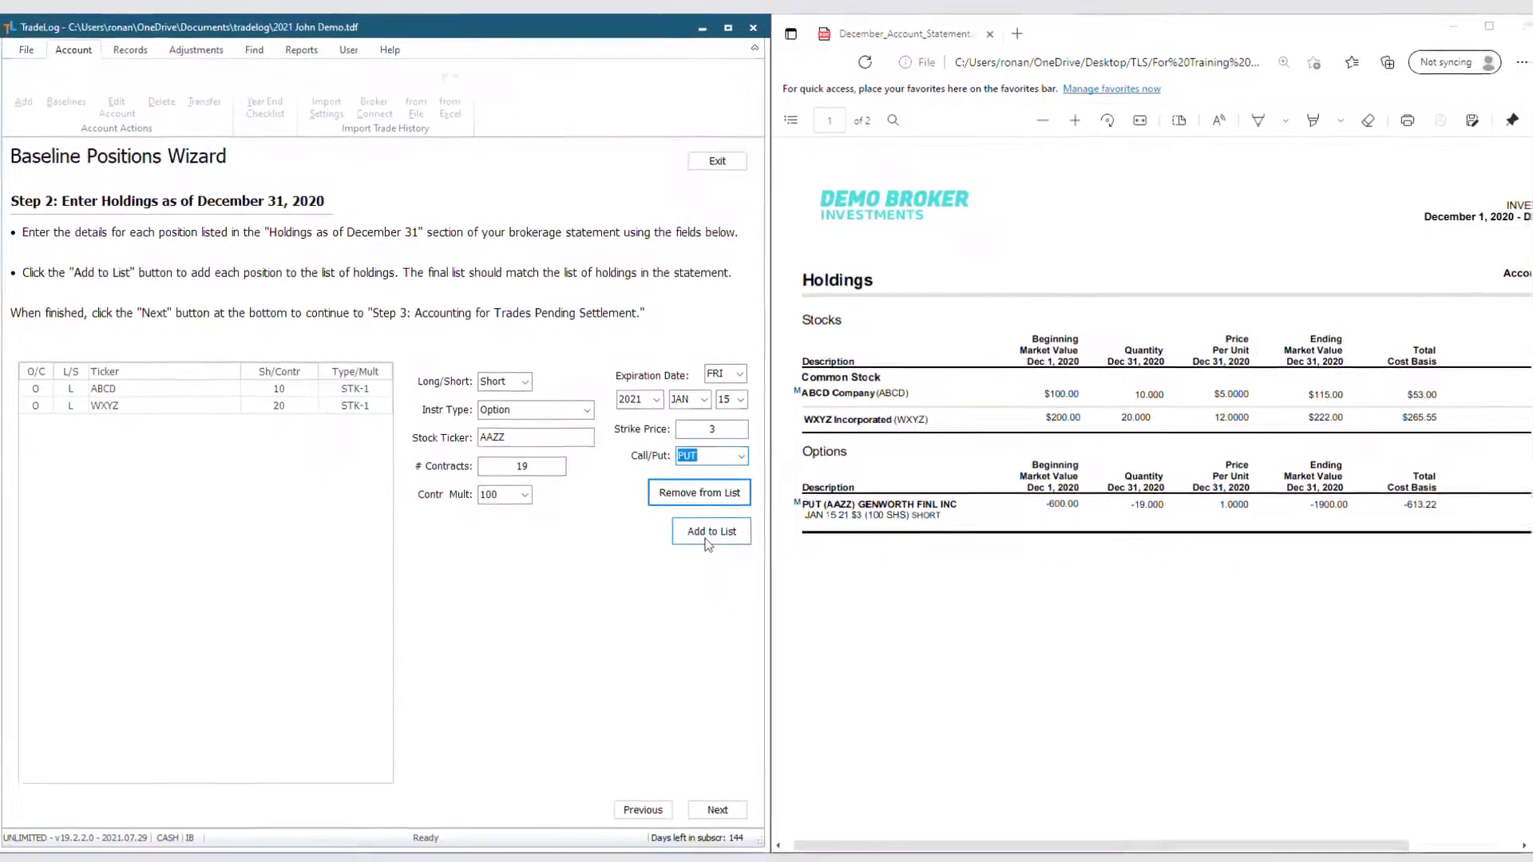
{"action": "left_click", "coordinate": [707, 533]}
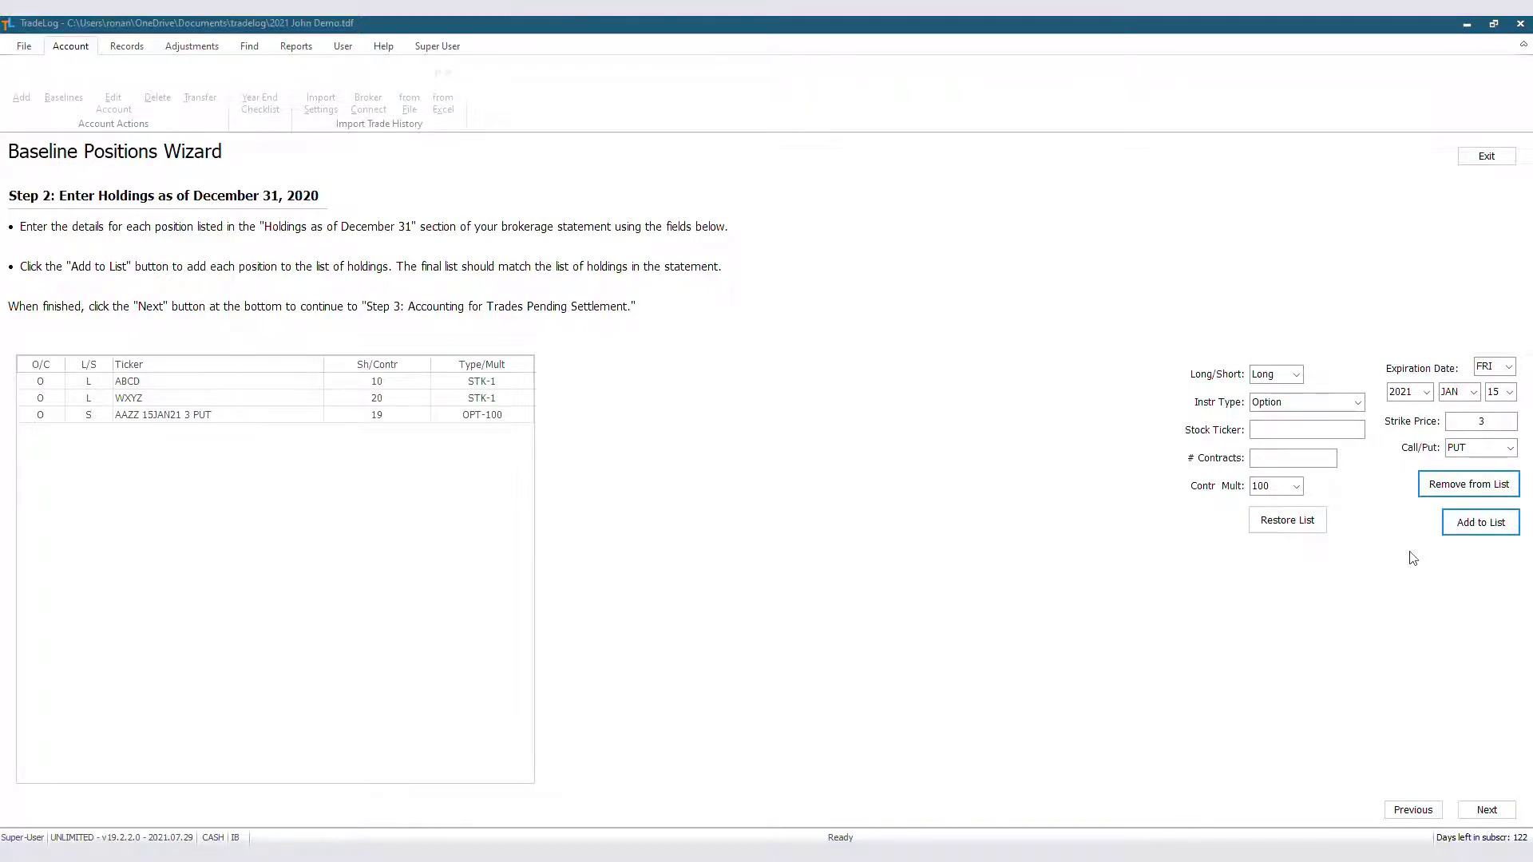
{"action": "left_click", "coordinate": [1488, 811]}
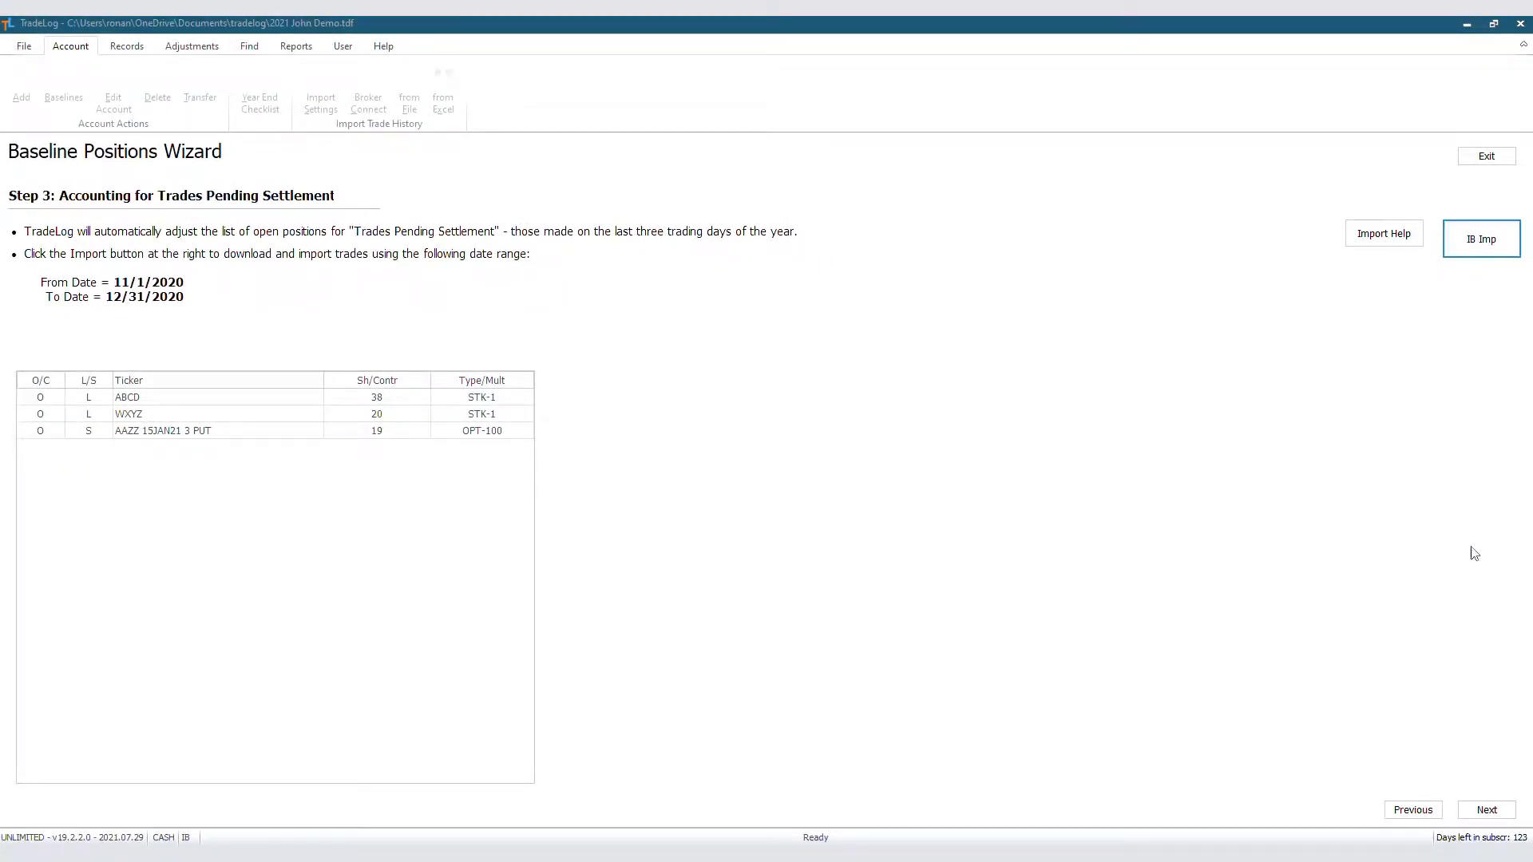
- Advance from Step 3 to Step 4 to find open positions in trade history
{"action": "left_click", "coordinate": [1484, 811]}
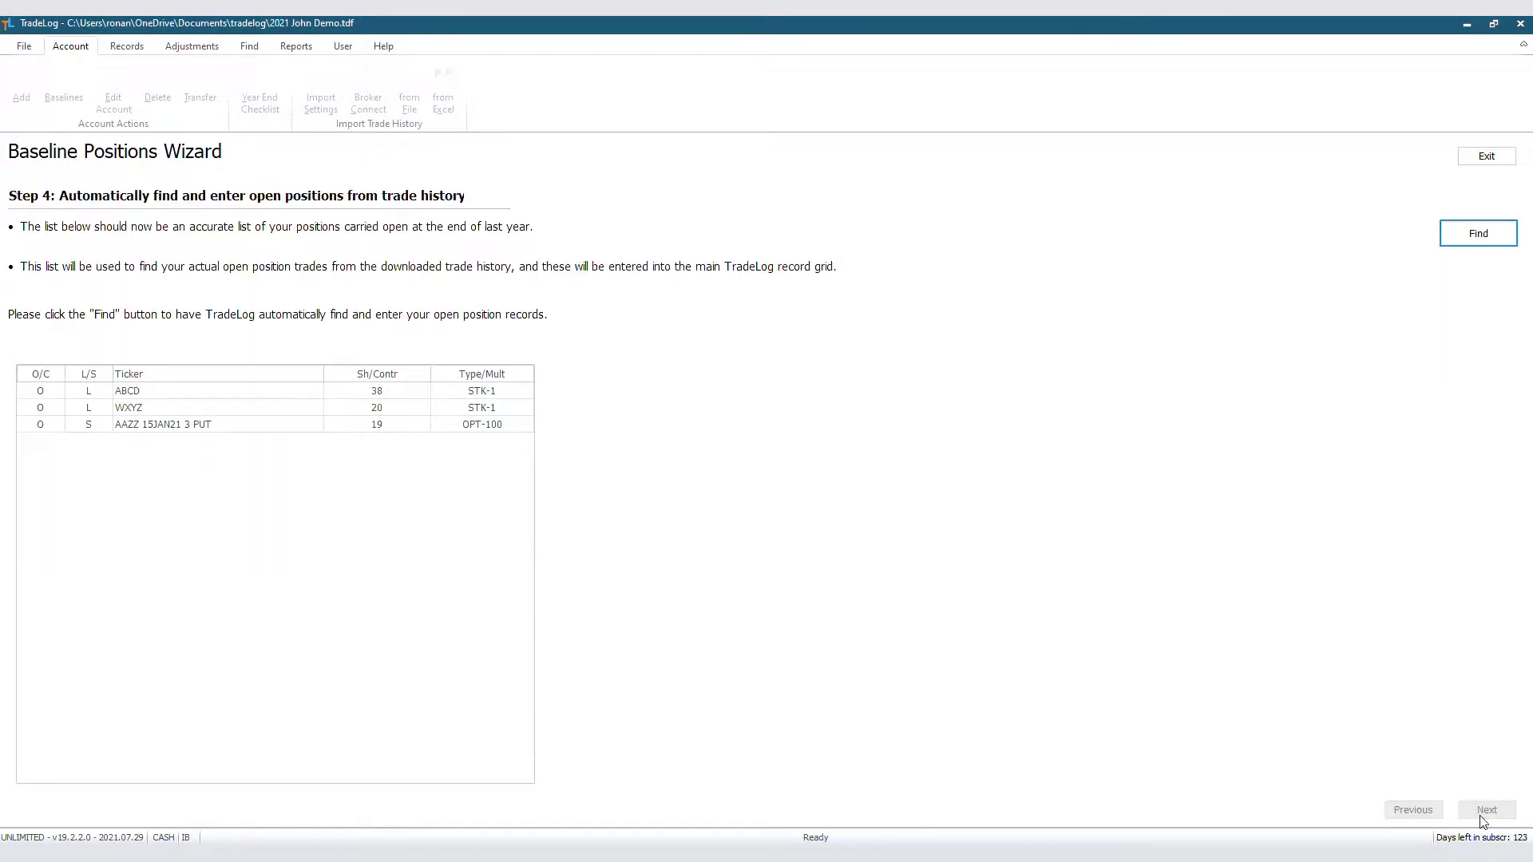
- Find the ABCD, WXYZ and AAZZ opening trades and enter them into the main grid
{"action": "left_click", "coordinate": [1493, 242]}
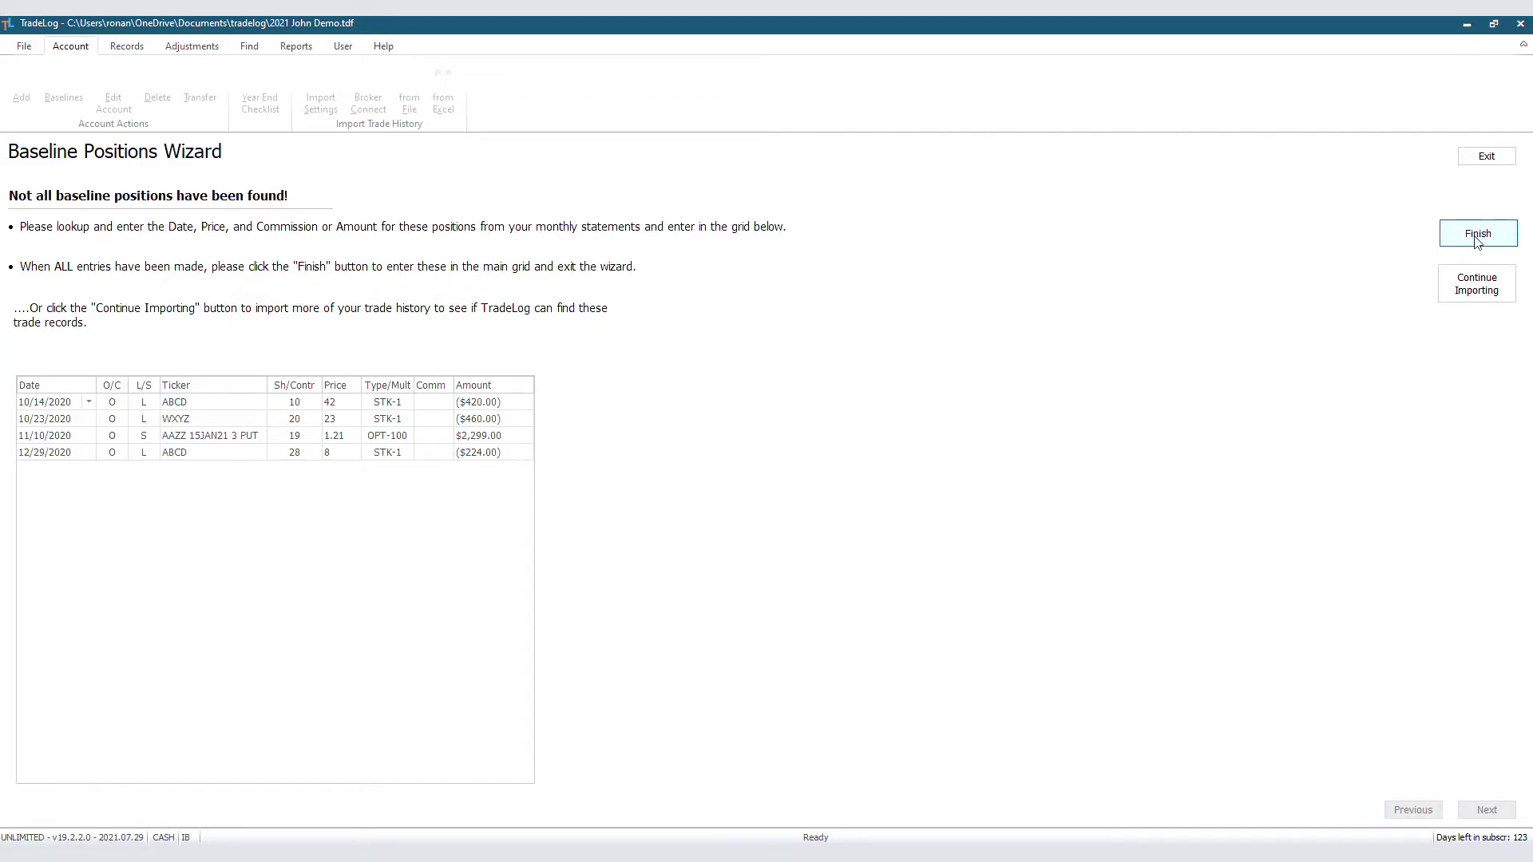
{"action": "left_click", "coordinate": [1478, 235]}
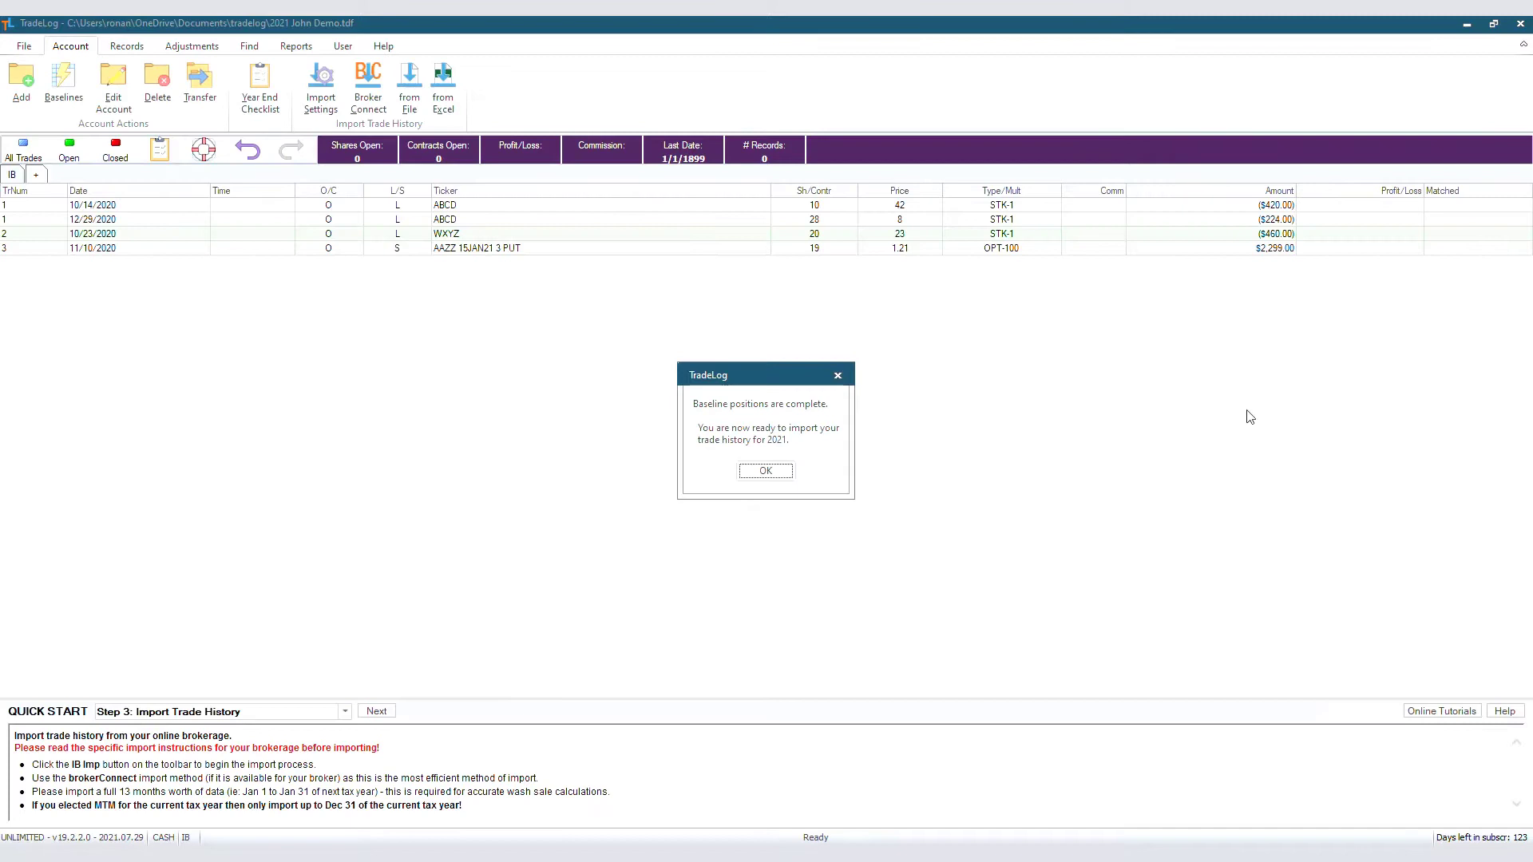
- Dismiss the 'Baseline positions are complete' message with OK
{"action": "left_click", "coordinate": [767, 472]}
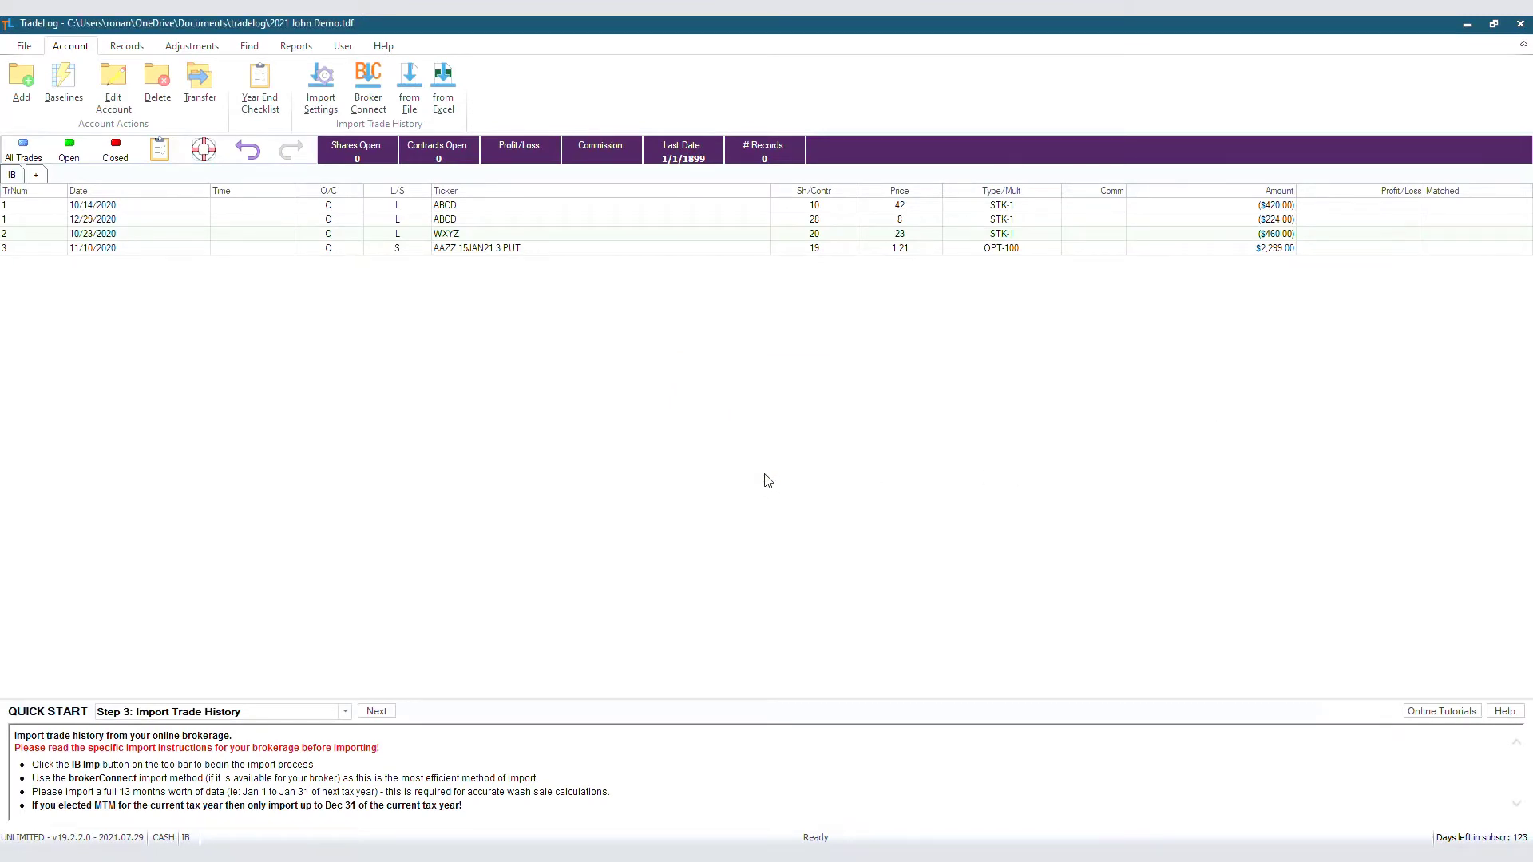